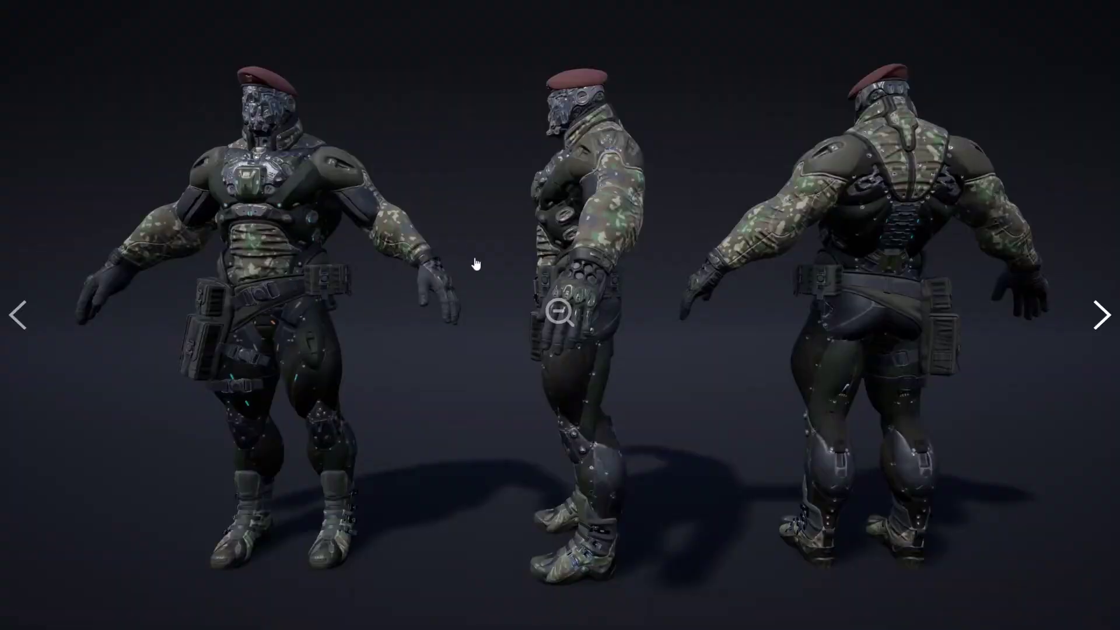
Close the Renegade preview image and switch to the Wizard for Battle Polyart page
left_click(452, 216)
left_click(320, 8)
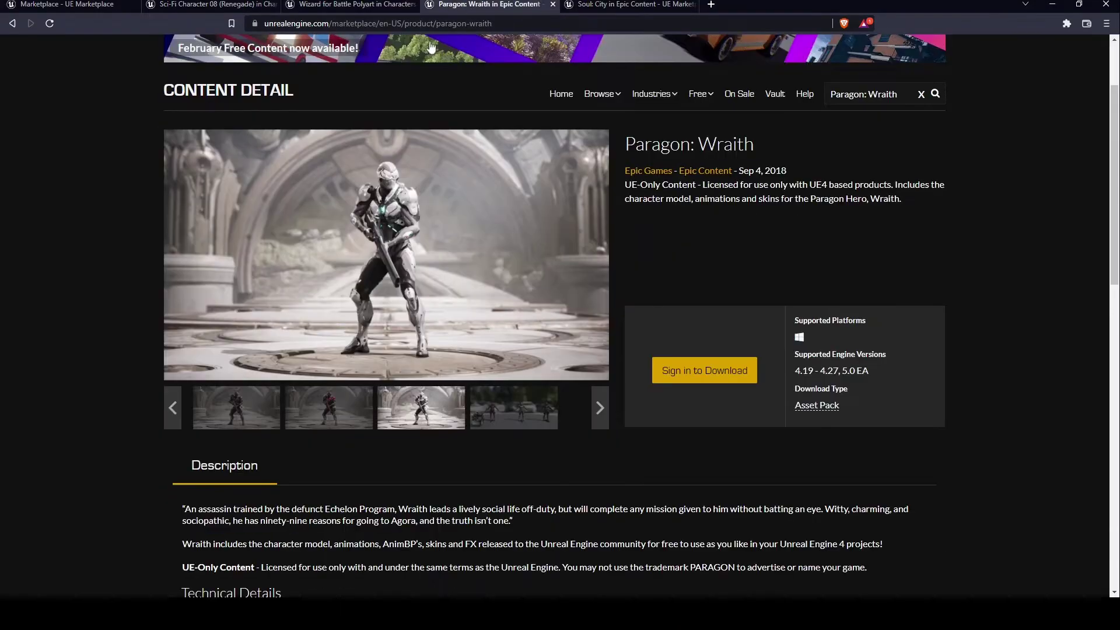
Switch to the Soul: City product page
left_click(594, 7)
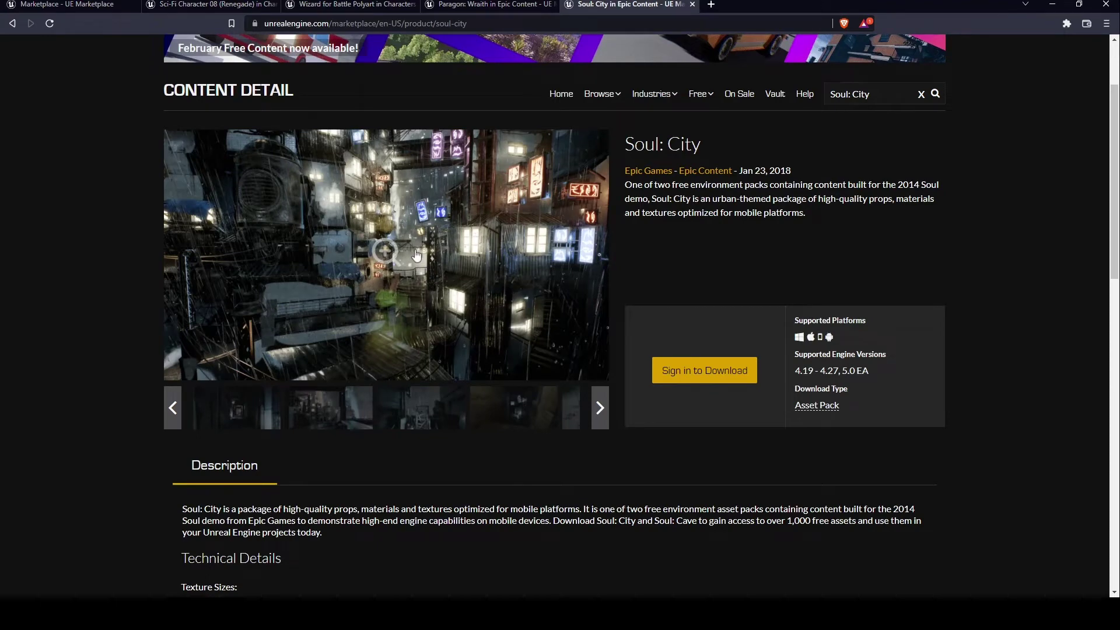
scroll(416, 254, "down", 2)
scroll(415, 254, "up", 2)
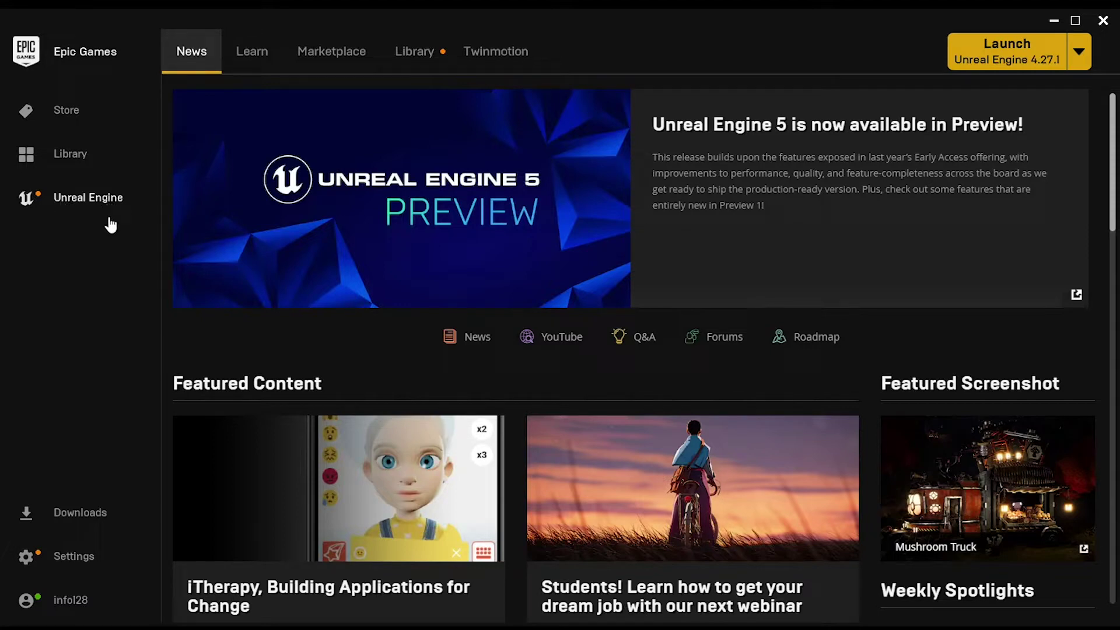
Show the Library of projects and owned Vault packs
left_click(415, 52)
scroll(410, 189, "up", 2)
scroll(410, 189, "up", 3)
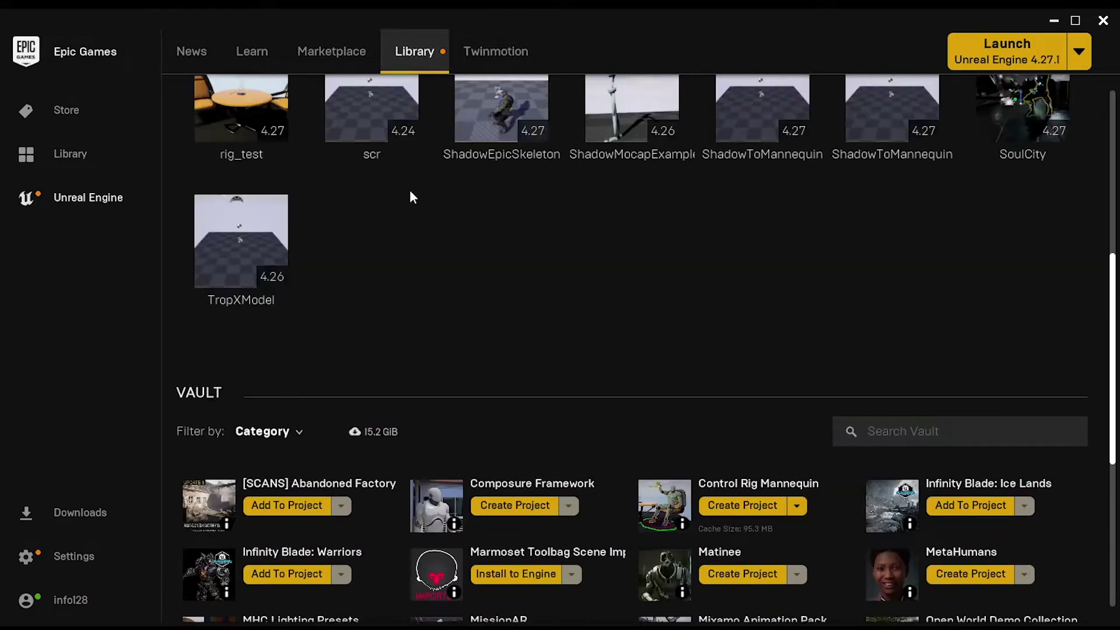
scroll(409, 196, "down", 2)
scroll(399, 286, "down", 2)
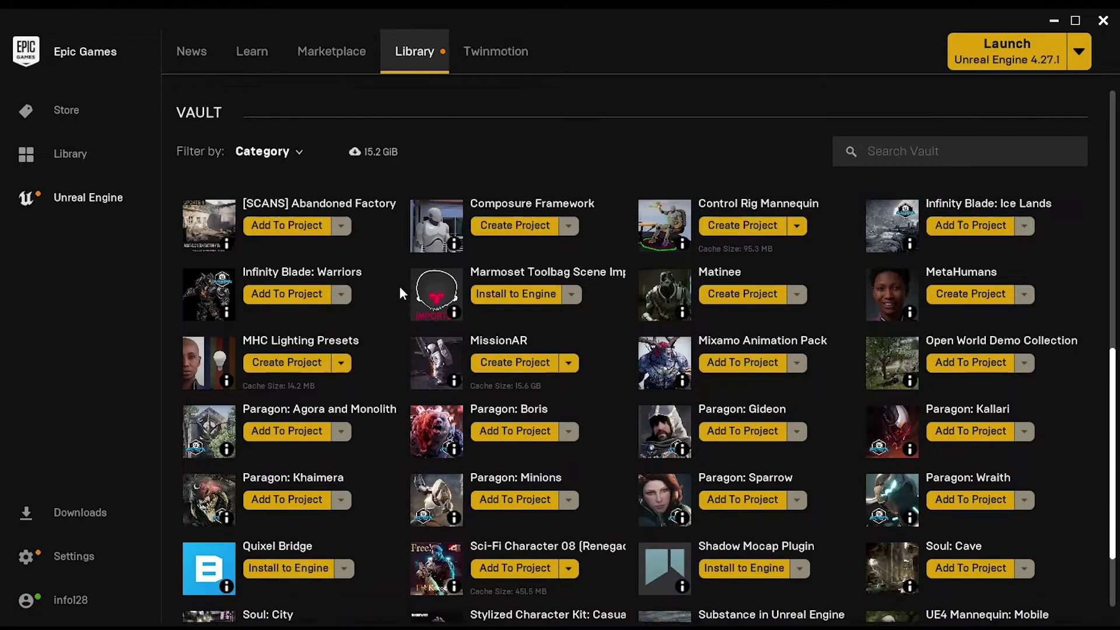
scroll(398, 291, "down", 1)
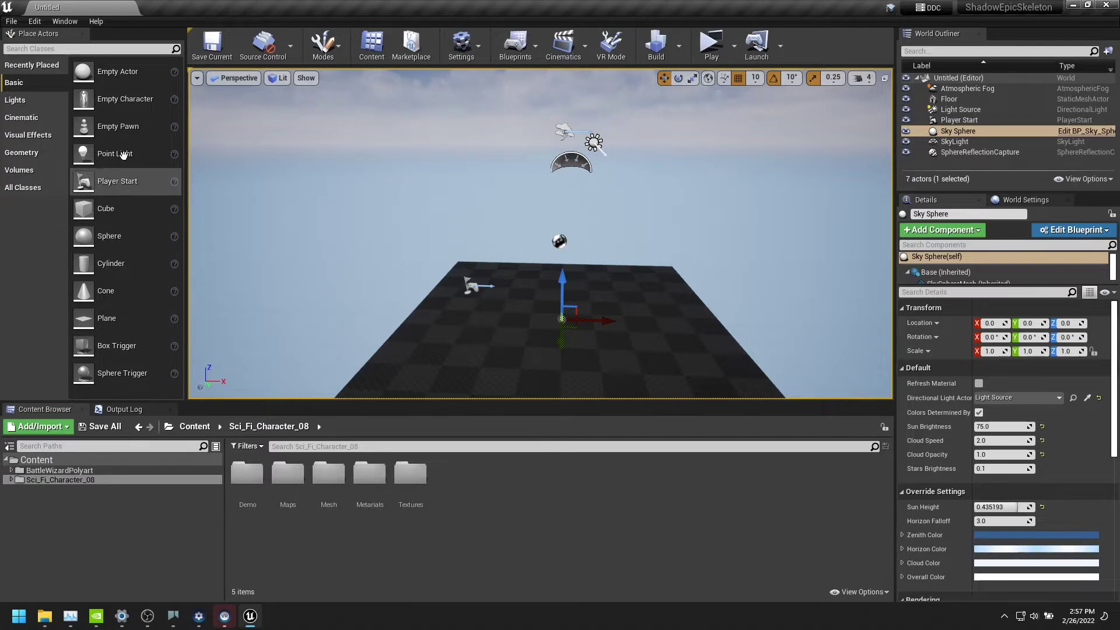
left_click(41, 21)
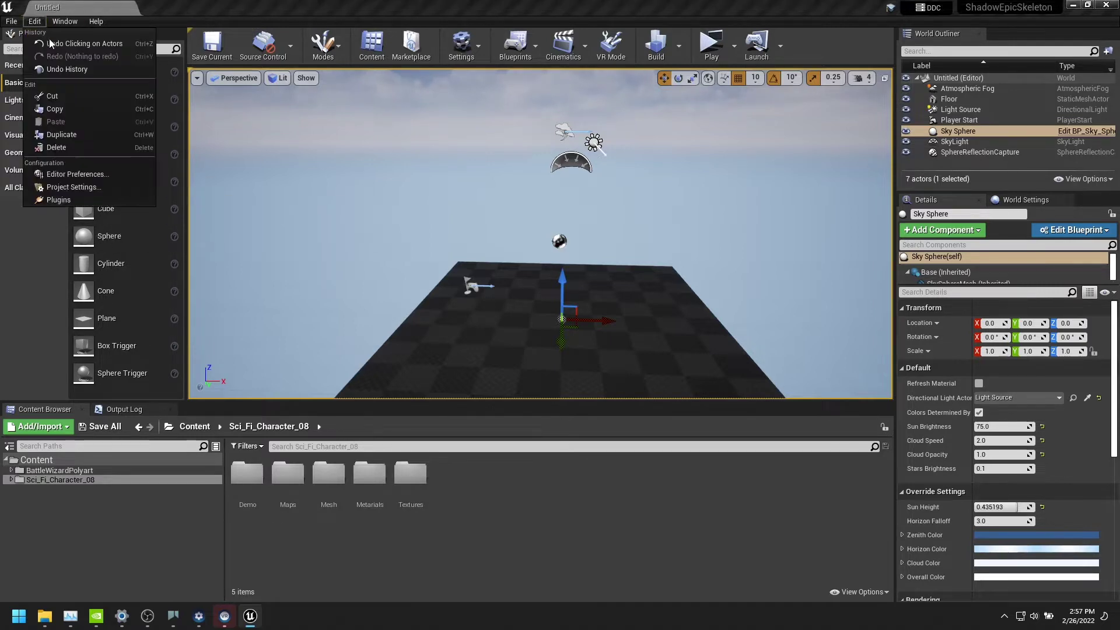
left_click(73, 201)
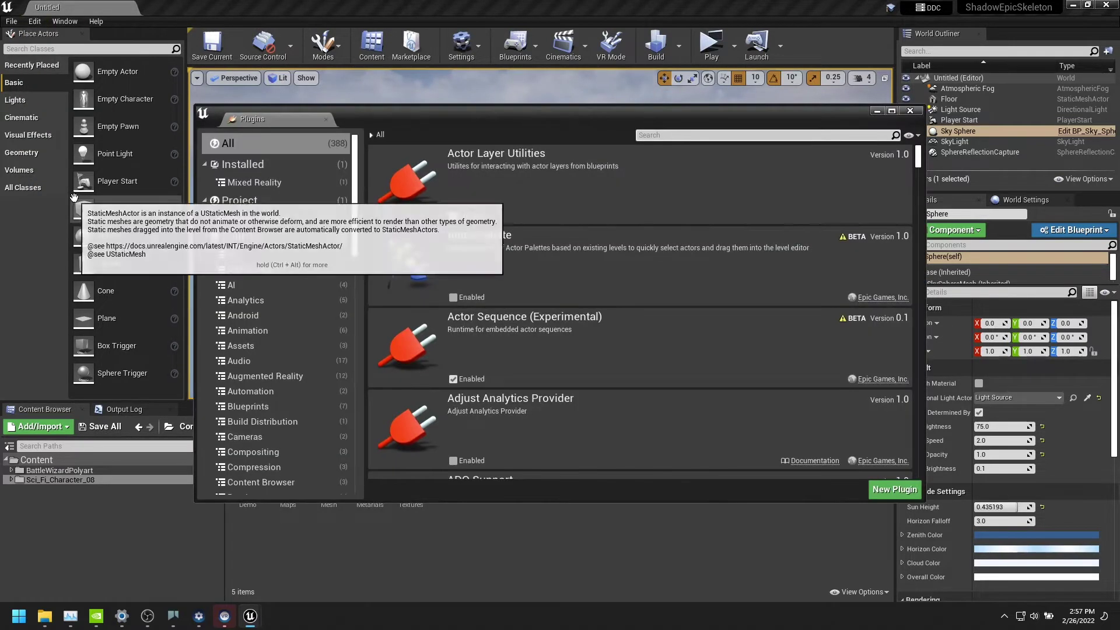
left_click(262, 218)
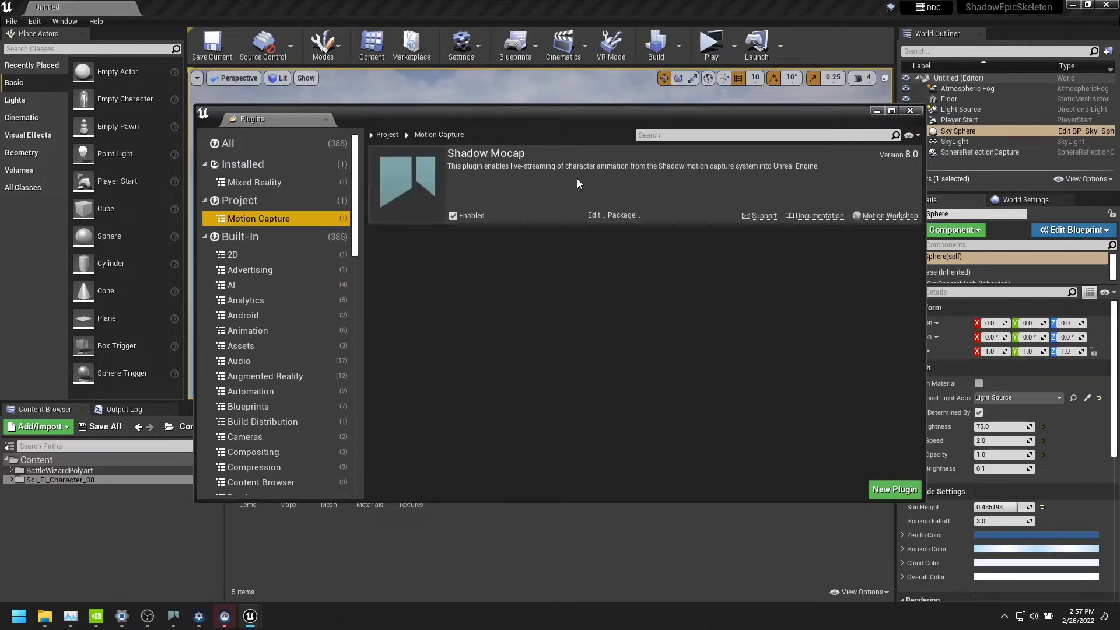
left_click(911, 111)
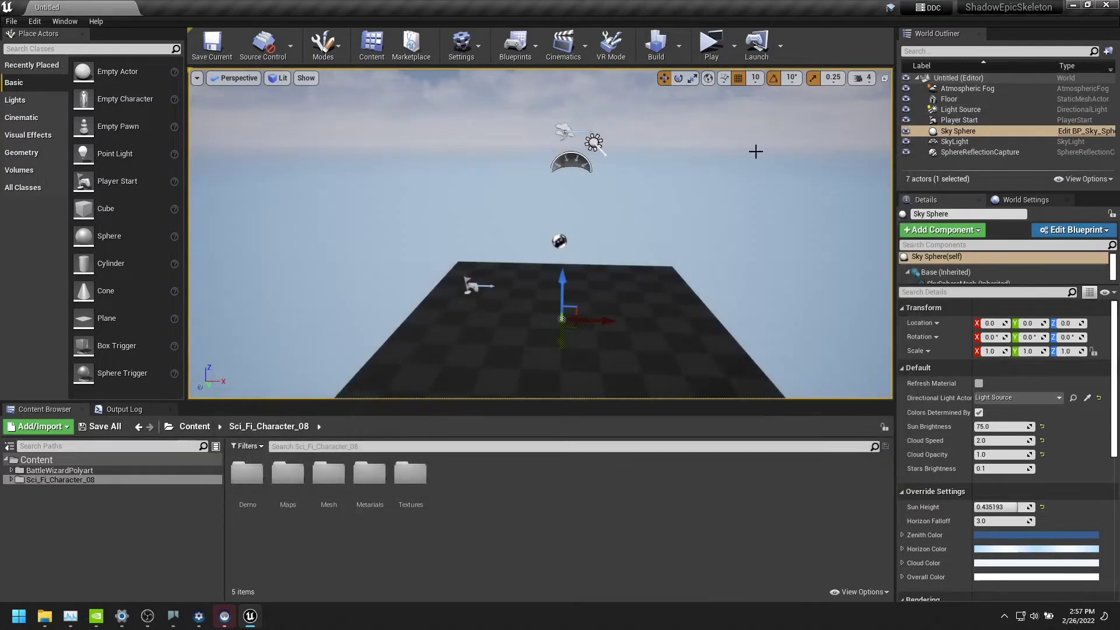
Create and open an Anim Blueprint from SK_Sci_Fi_Character_08_Full_01 in Mesh/Character
left_click(13, 481)
left_click(15, 508)
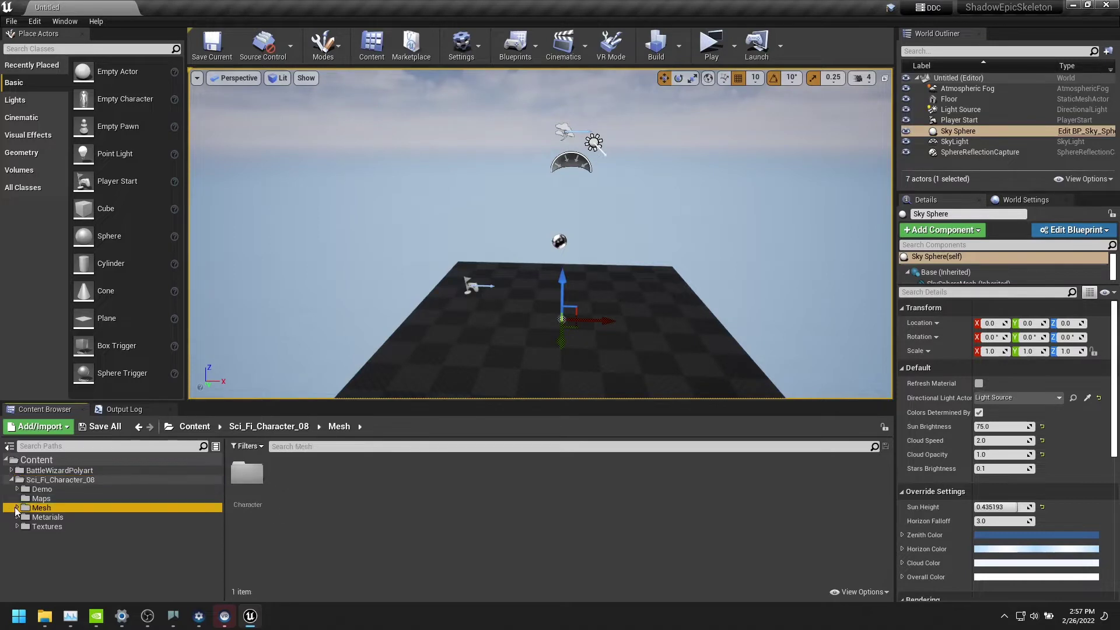
left_click(74, 518)
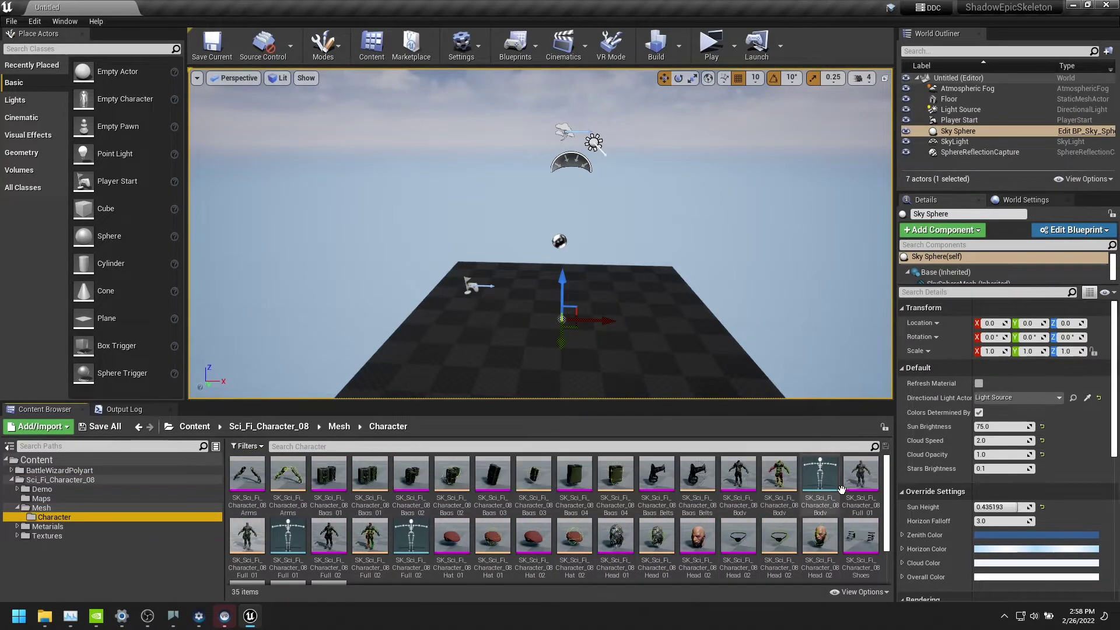
left_click(862, 485)
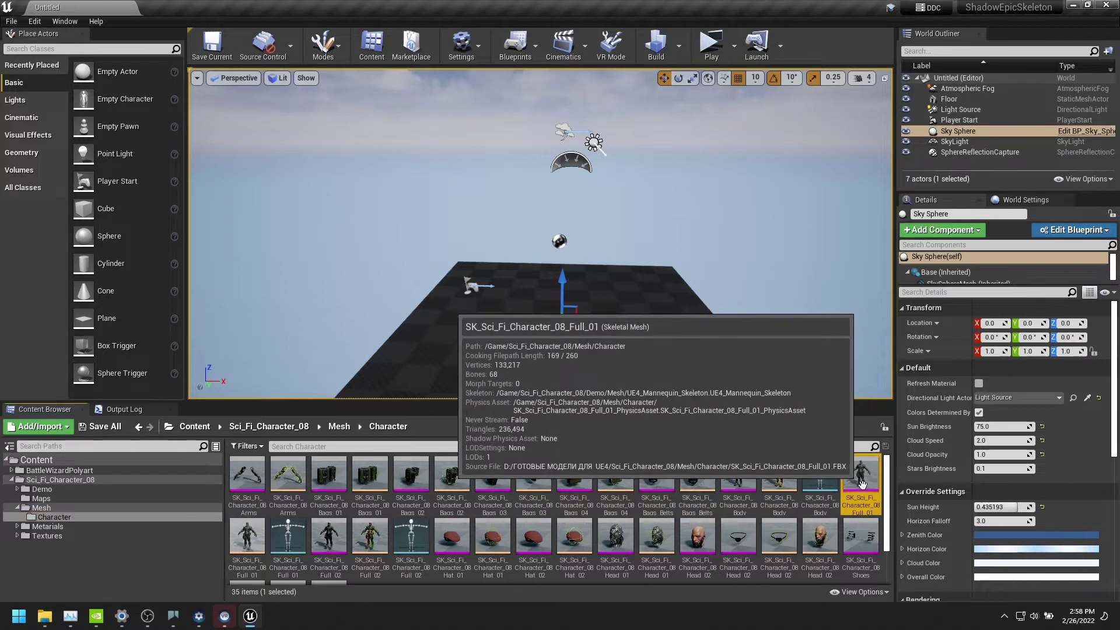
right_click(862, 484)
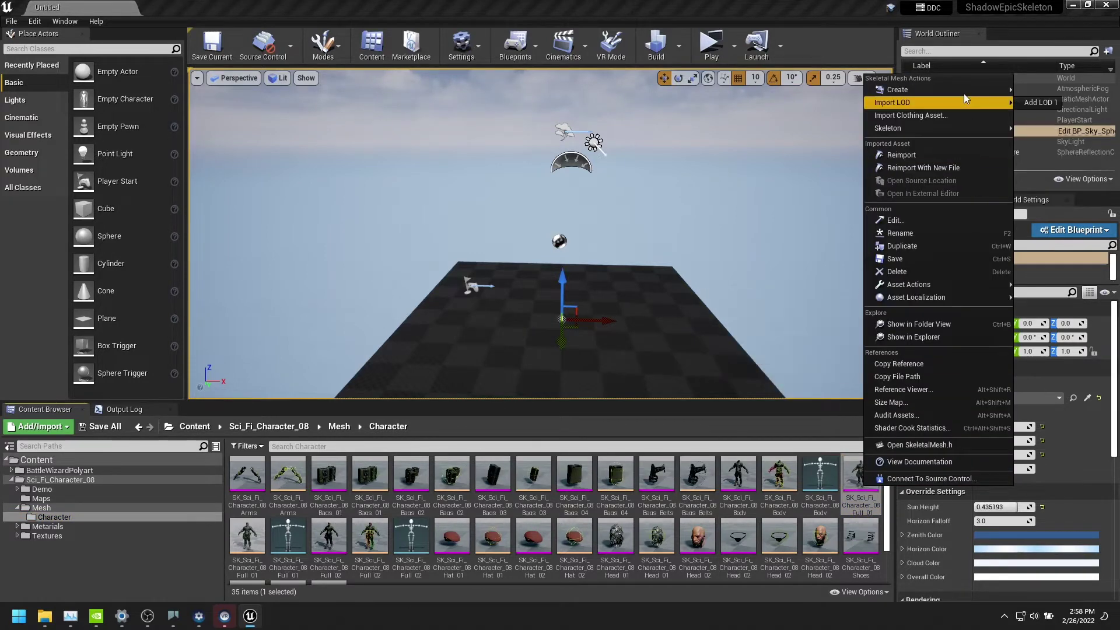
mouse_move(897, 90)
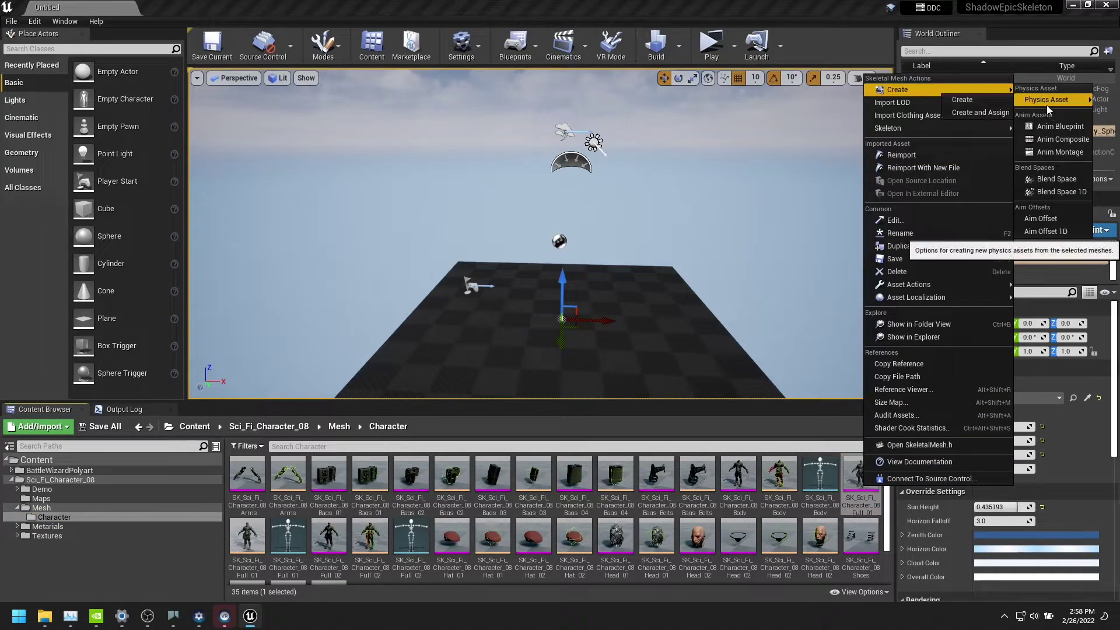
left_click(1052, 127)
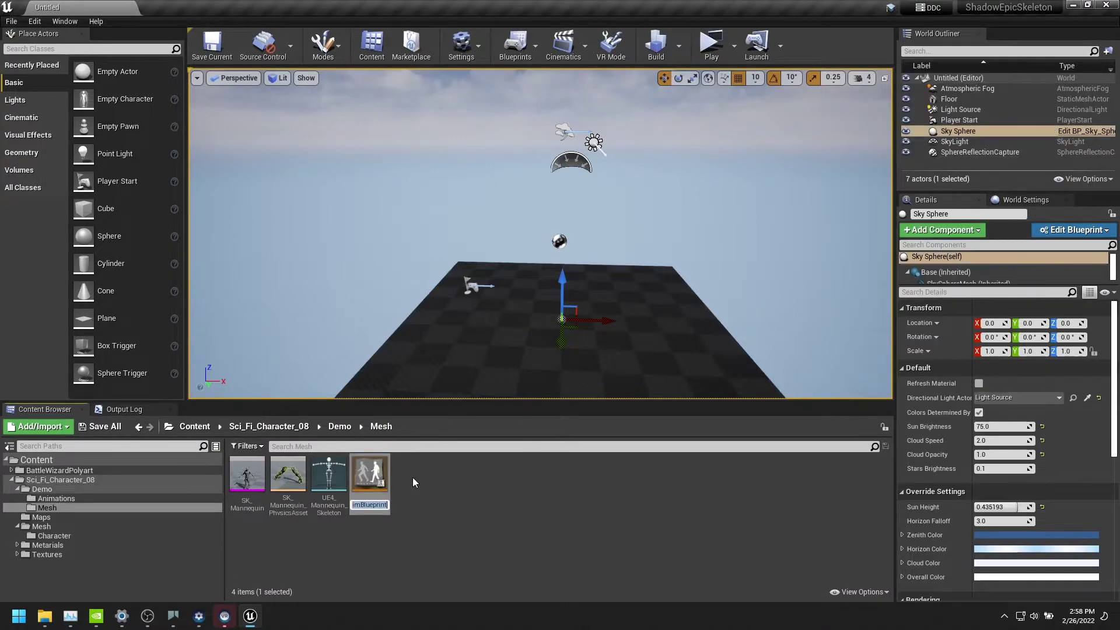
left_click(371, 477)
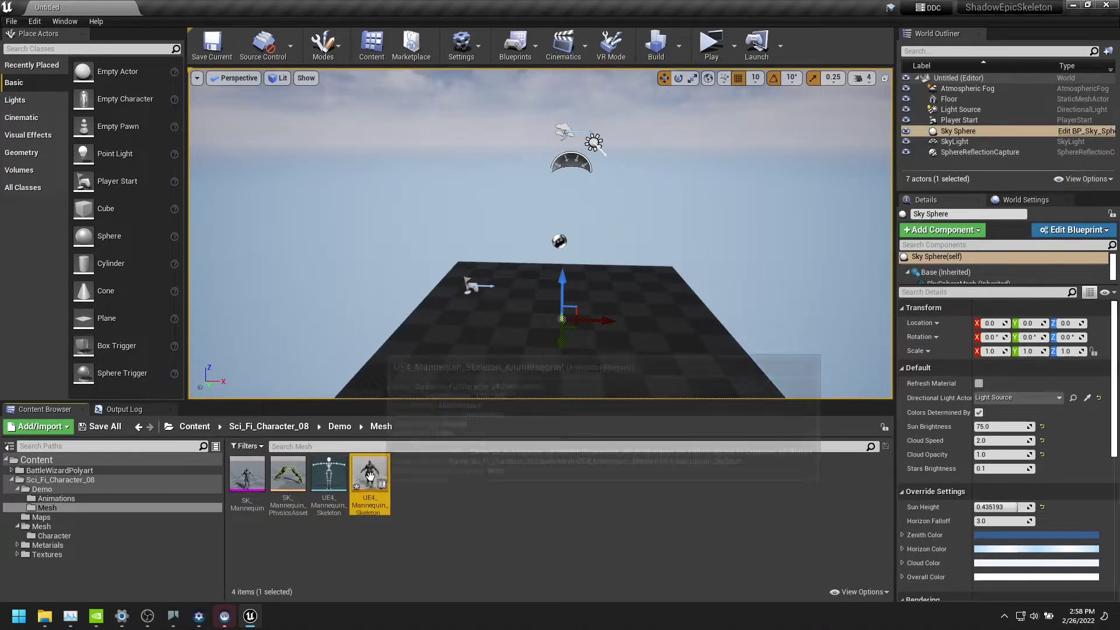
double_click(372, 479)
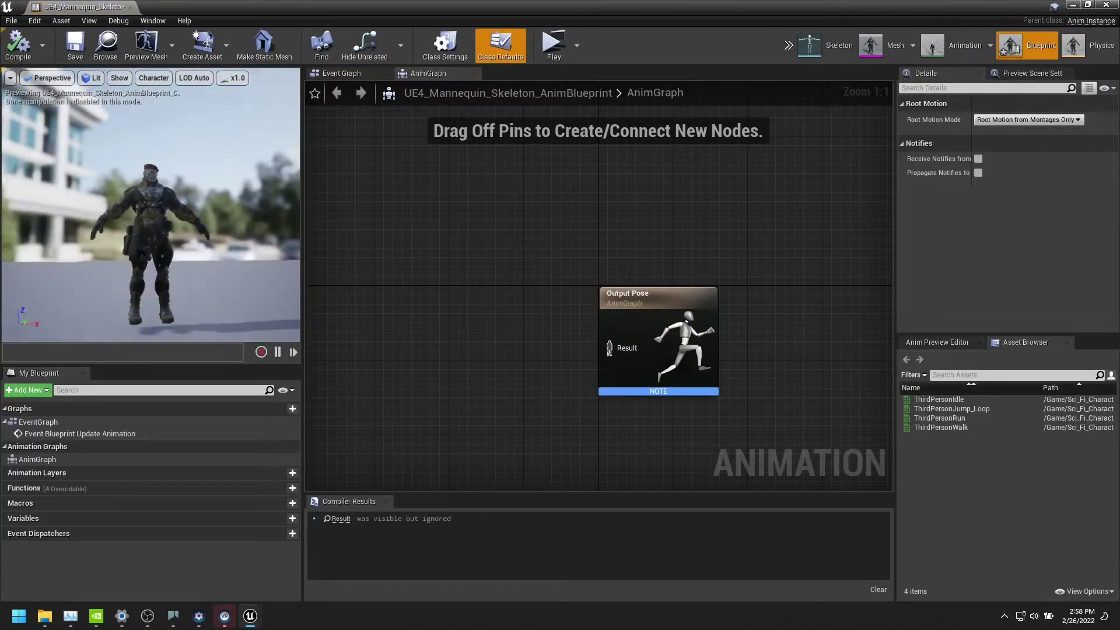
Wire an Apply Shadow Animation node into Output Pose, compile, and close the editor
right_click(343, 258)
type("shadow")
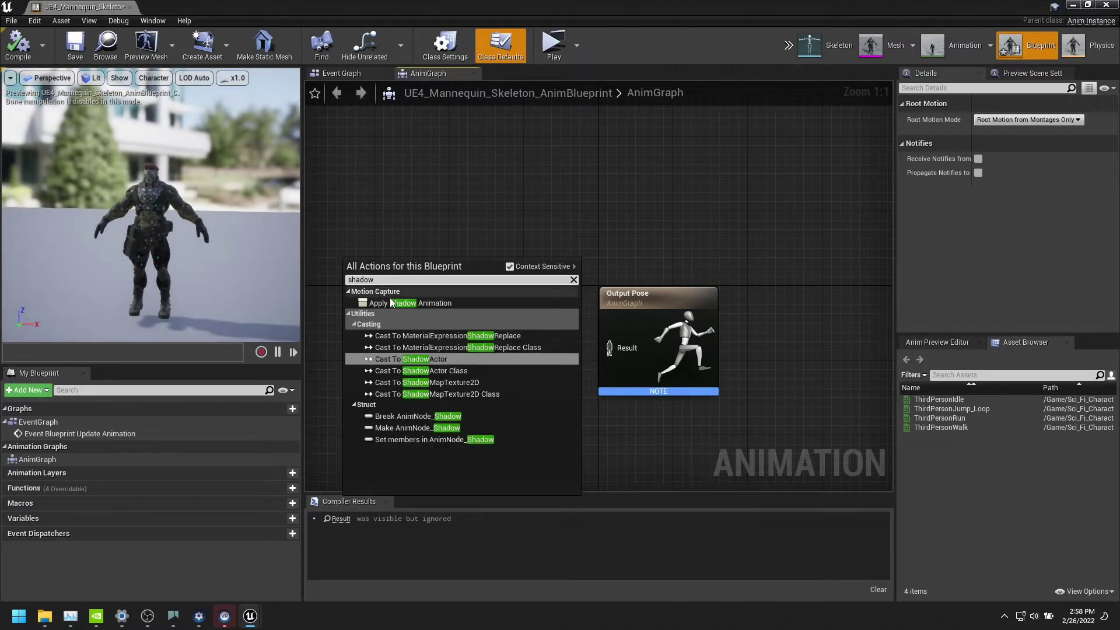
left_click(389, 302)
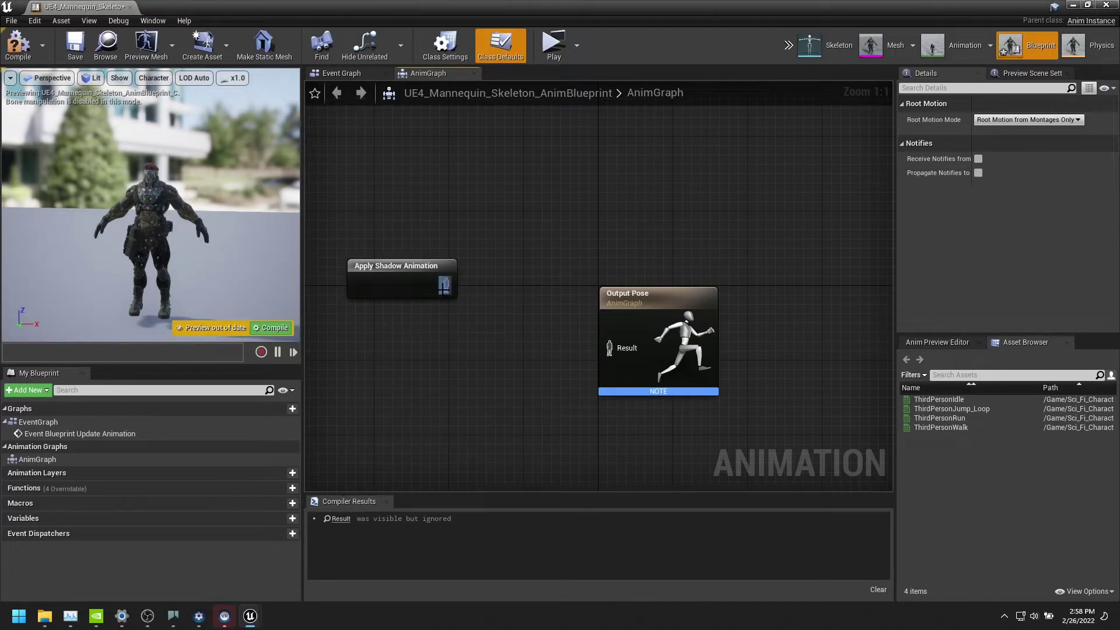
left_click_drag(444, 285, 611, 350)
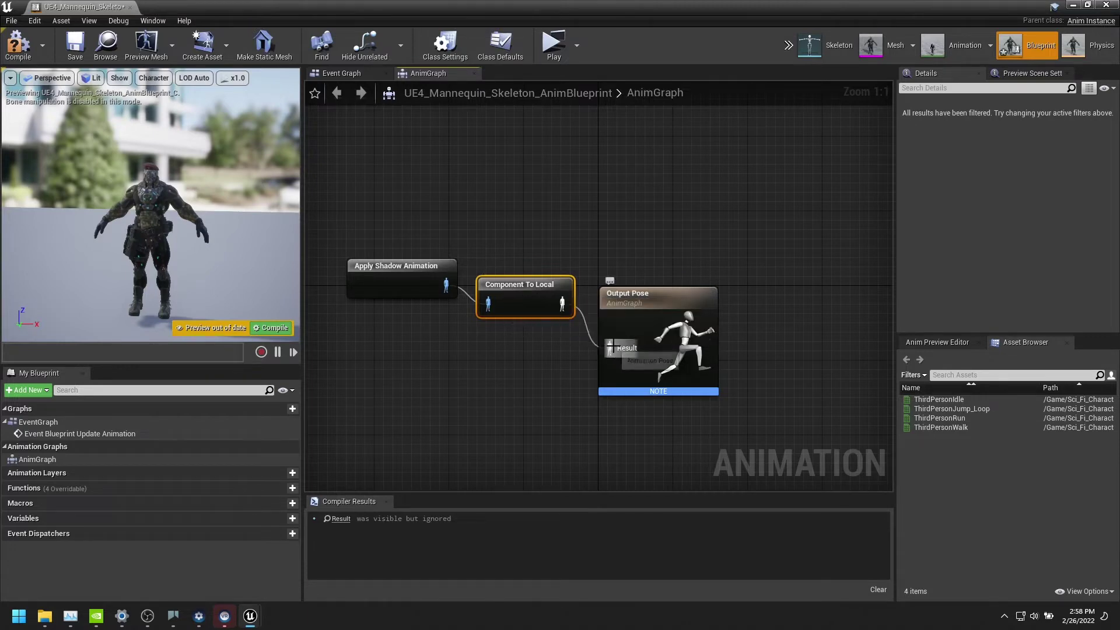
left_click(288, 329)
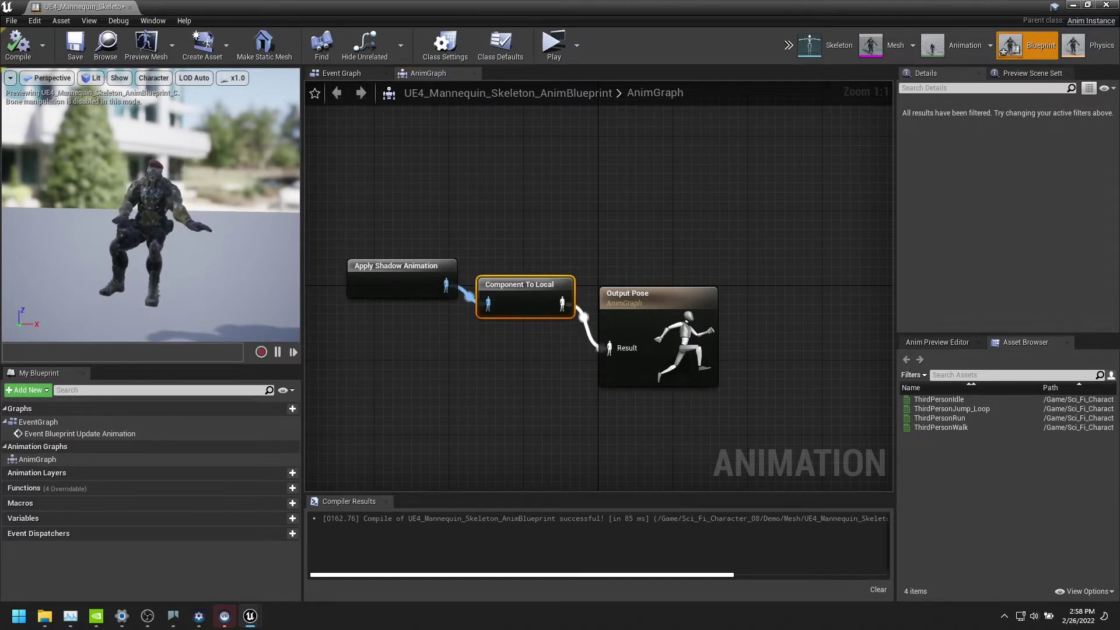
left_click(1108, 5)
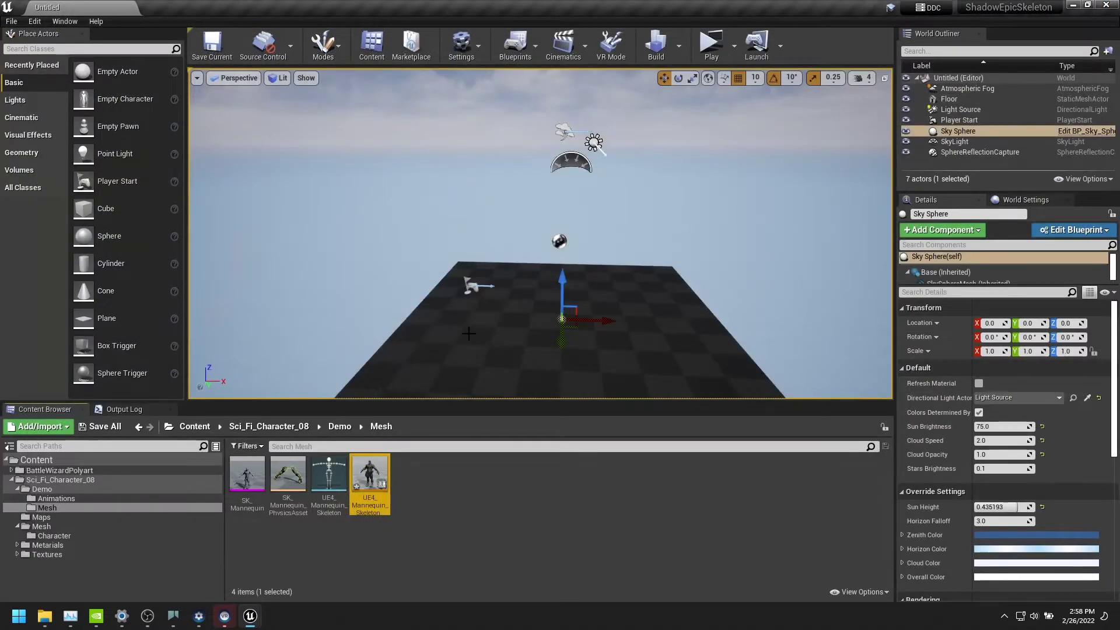
Place the Shadow-animated mannequin on the level floor and select it
left_click_drag(370, 481, 547, 323)
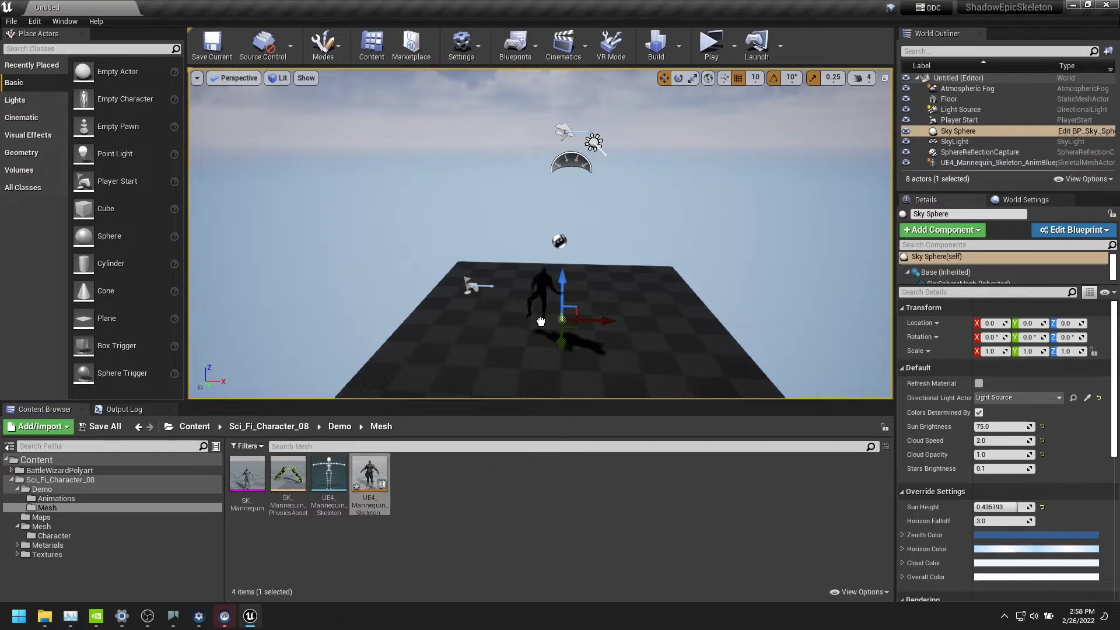
left_click(539, 321)
scroll(538, 311, "up", 2)
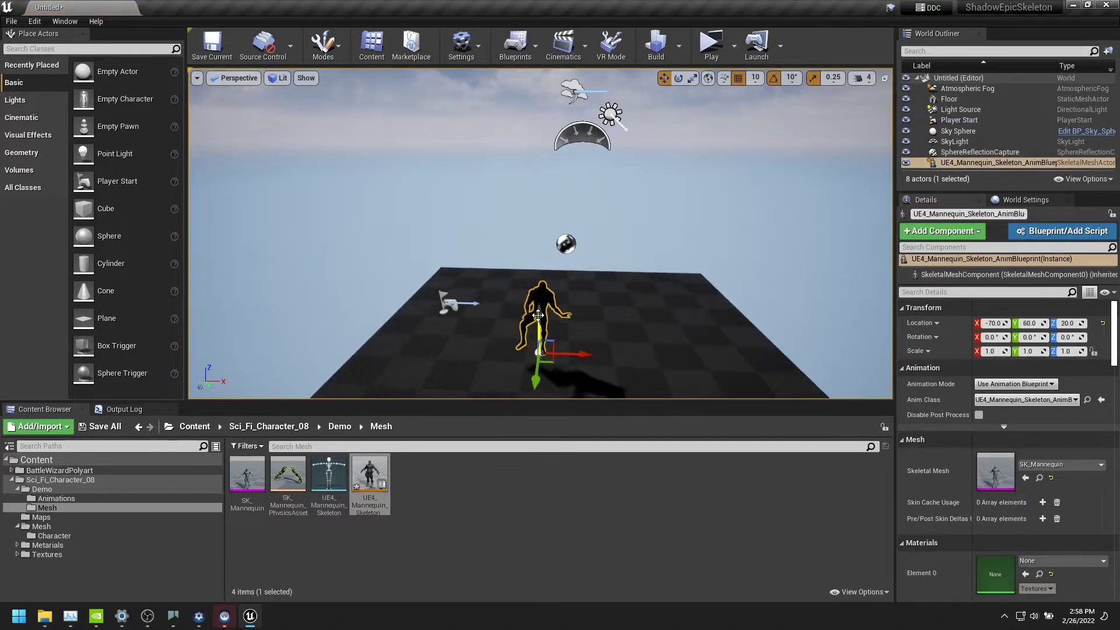
scroll(537, 313, "up", 2)
mouse_move(538, 313)
left_mouse_down("alt")
mouse_move(539, 333)
mouse_move(573, 293)
left_mouse_up("alt")
left_click(813, 339)
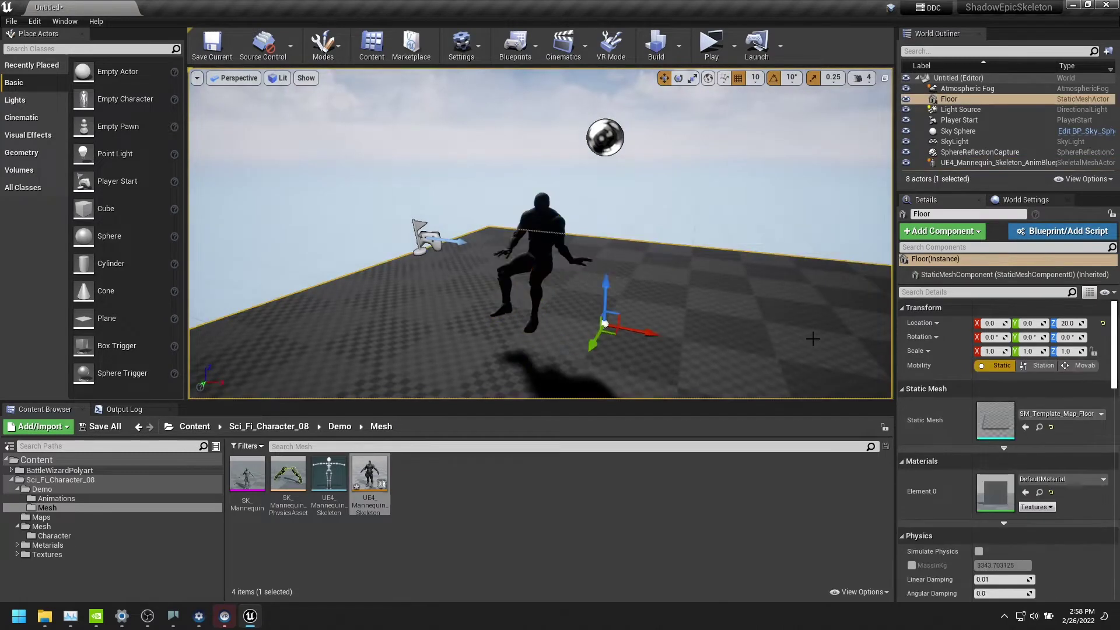
left_click(560, 236)
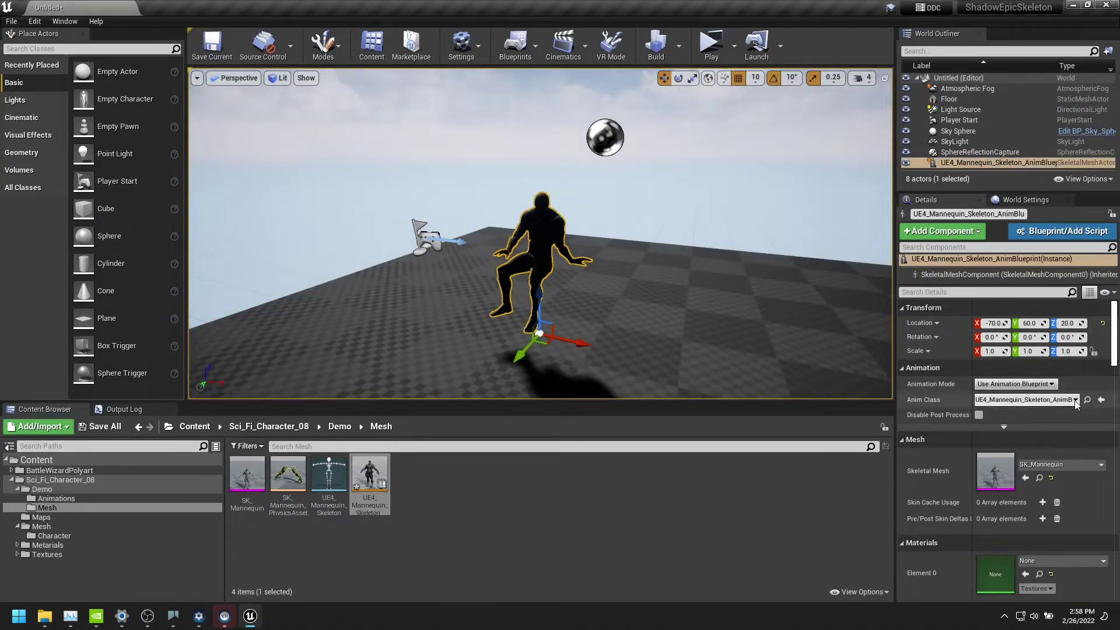
scroll(1075, 400, "down", 1)
Assign the SK_Sci_Fi_Character_08_Full_01 skeletal mesh and view the character from behind
left_click(1073, 446)
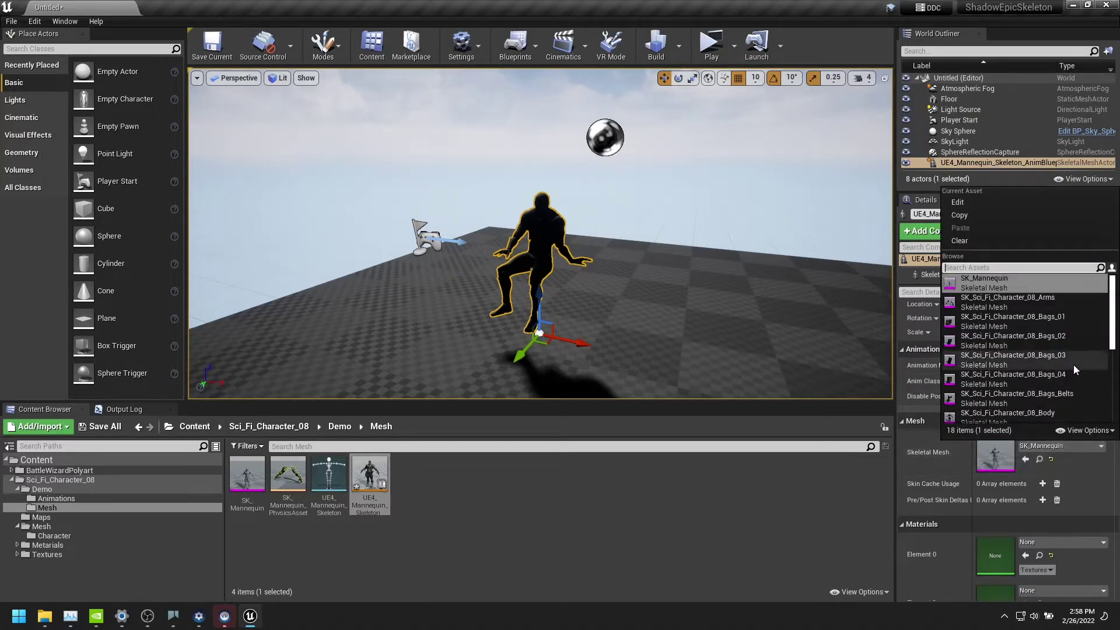
scroll(1075, 364, "down", 2)
scroll(1073, 366, "down", 2)
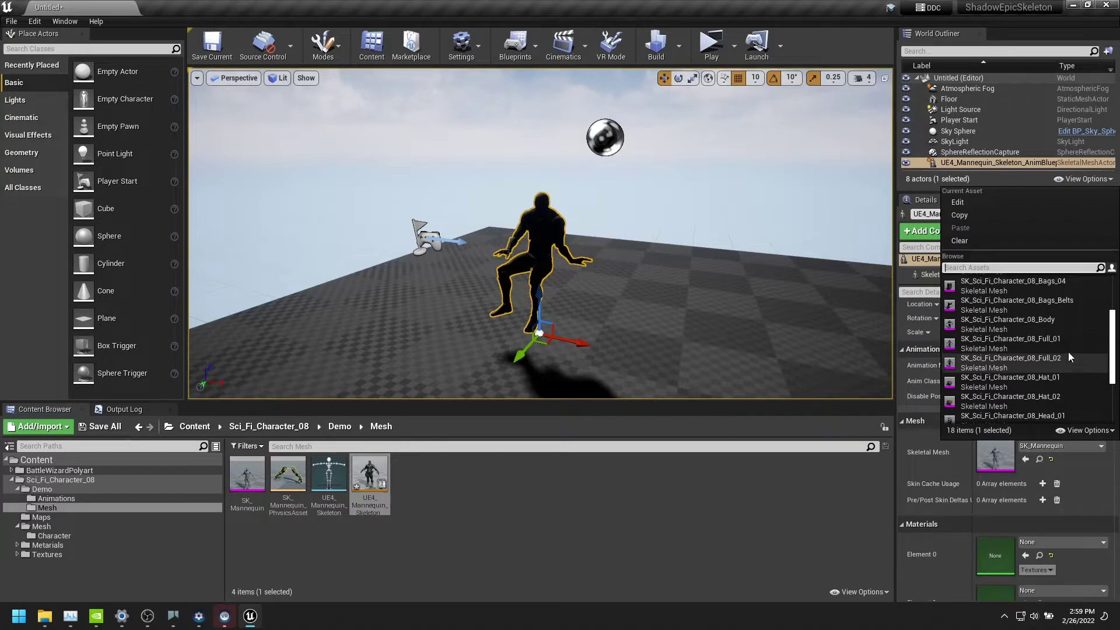
left_click(1070, 342)
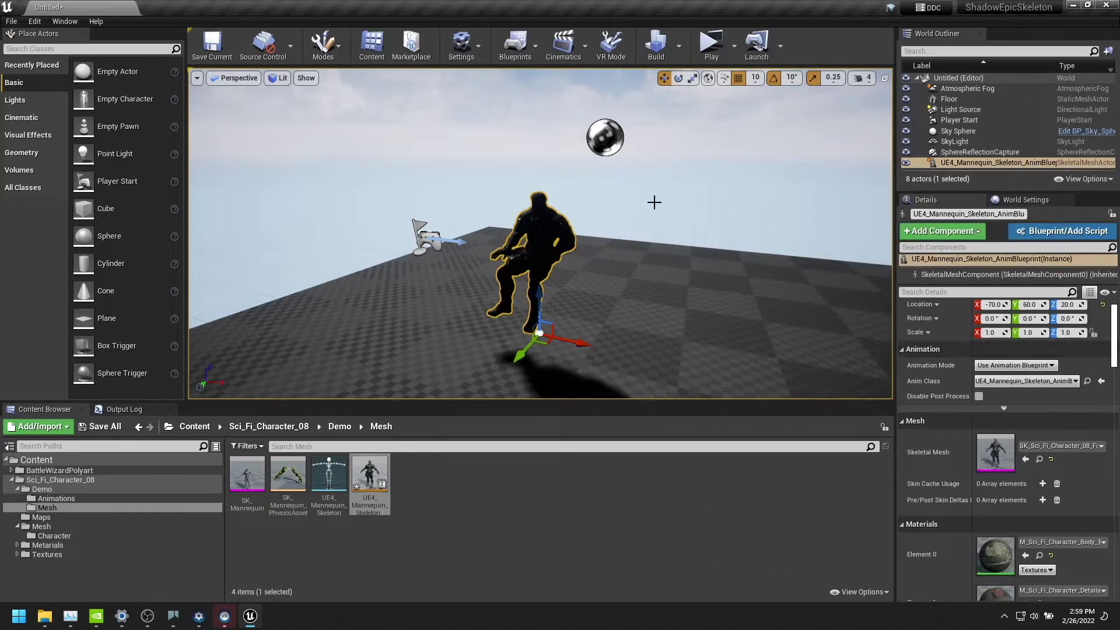
left_click(659, 221)
scroll(587, 237, "up", 3)
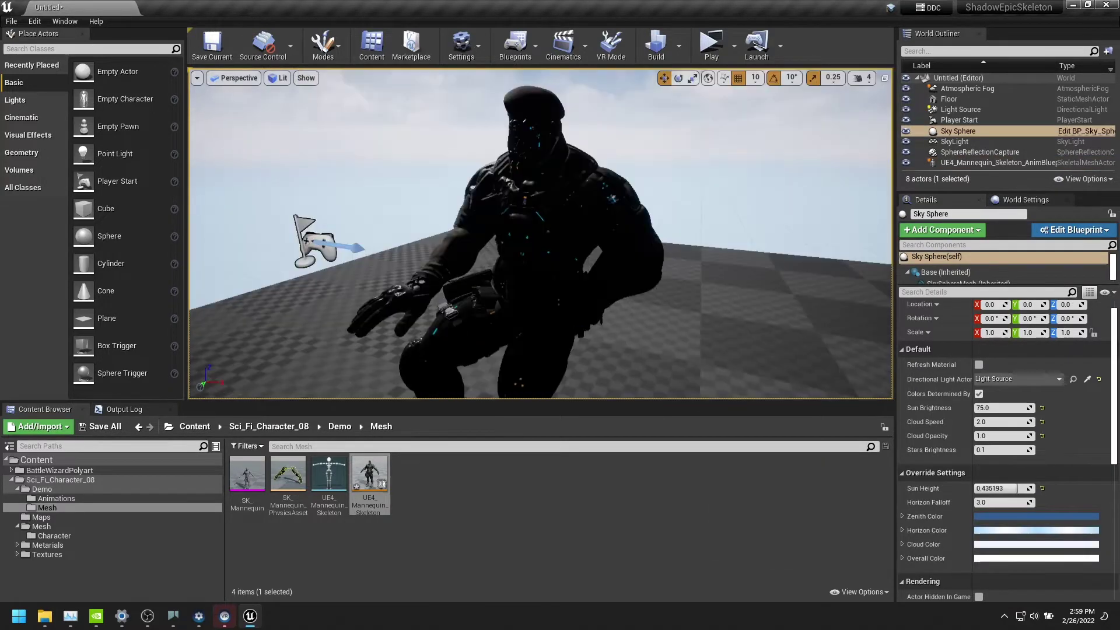
scroll(587, 237, "down", 1)
left_click_drag(587, 236, 718, 237, "alt")
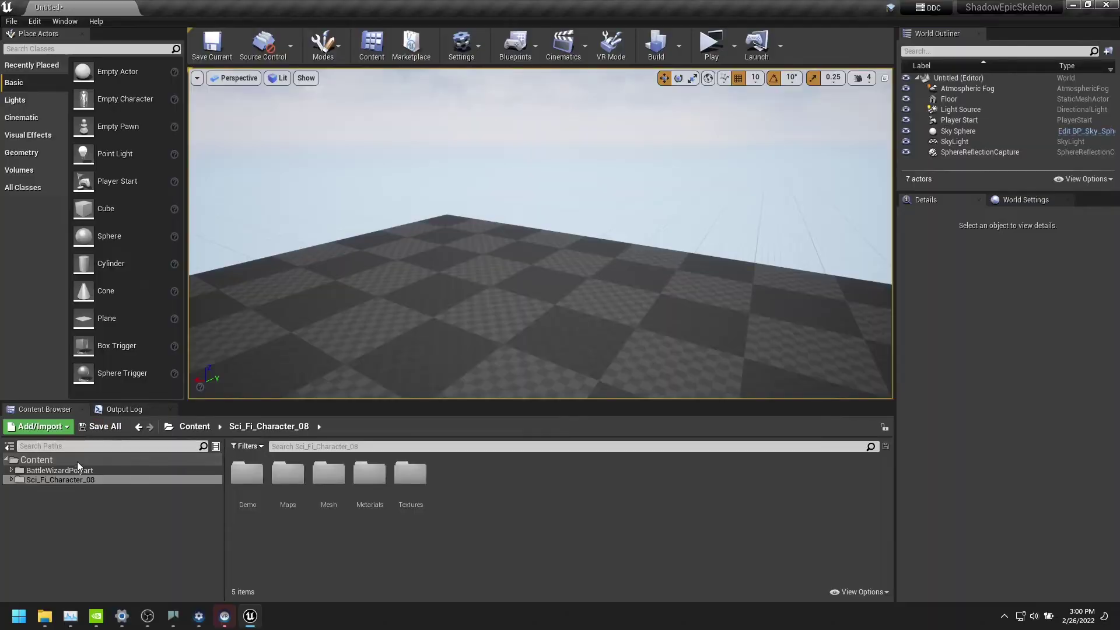
Create and open an Anim Blueprint for WizardSM in BattleWizardPolyart/Meshes
left_click(71, 471)
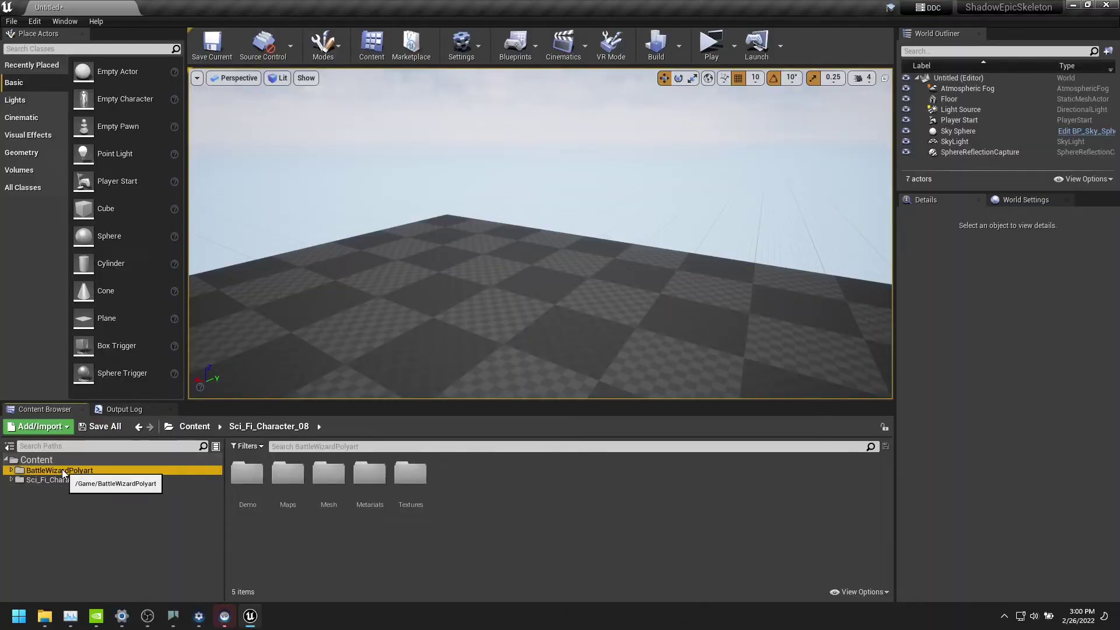
left_click(11, 471)
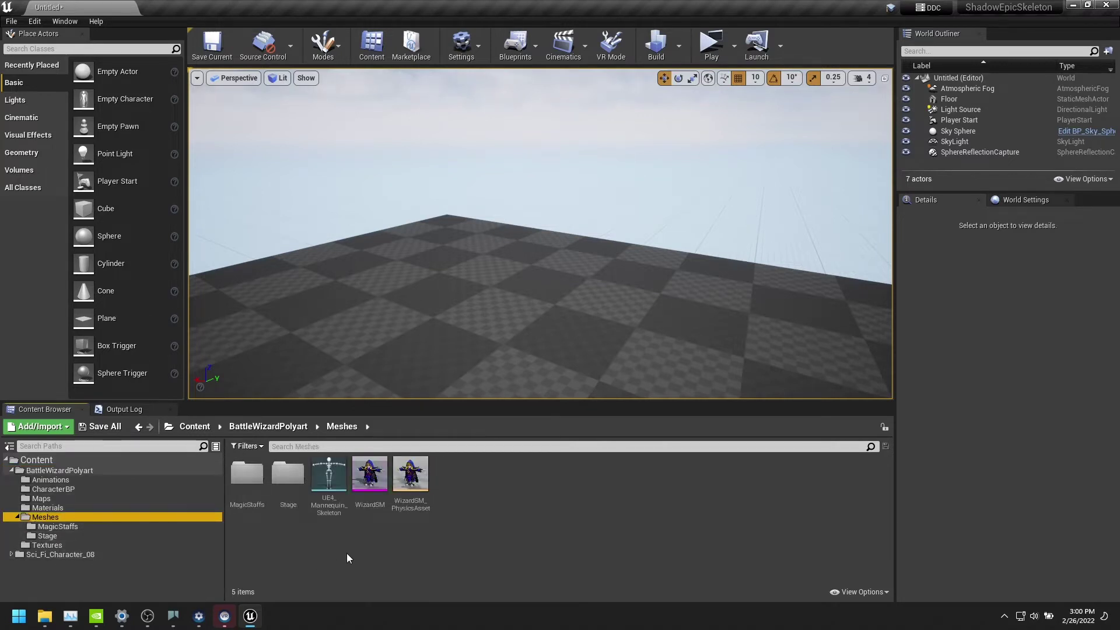
left_click(369, 477)
right_click(368, 477)
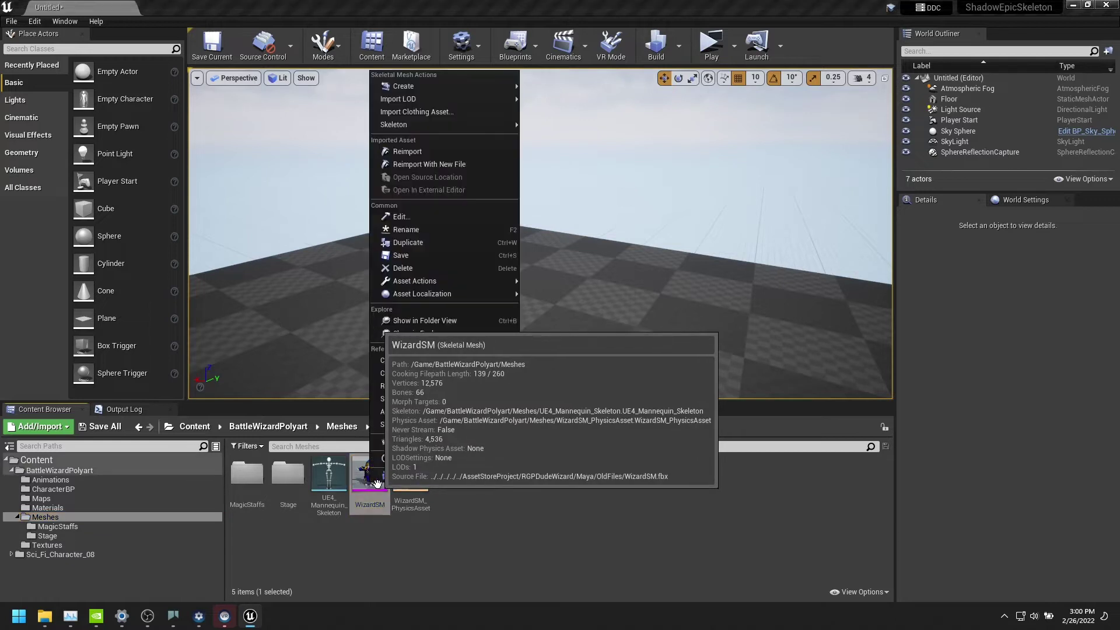
mouse_move(404, 87)
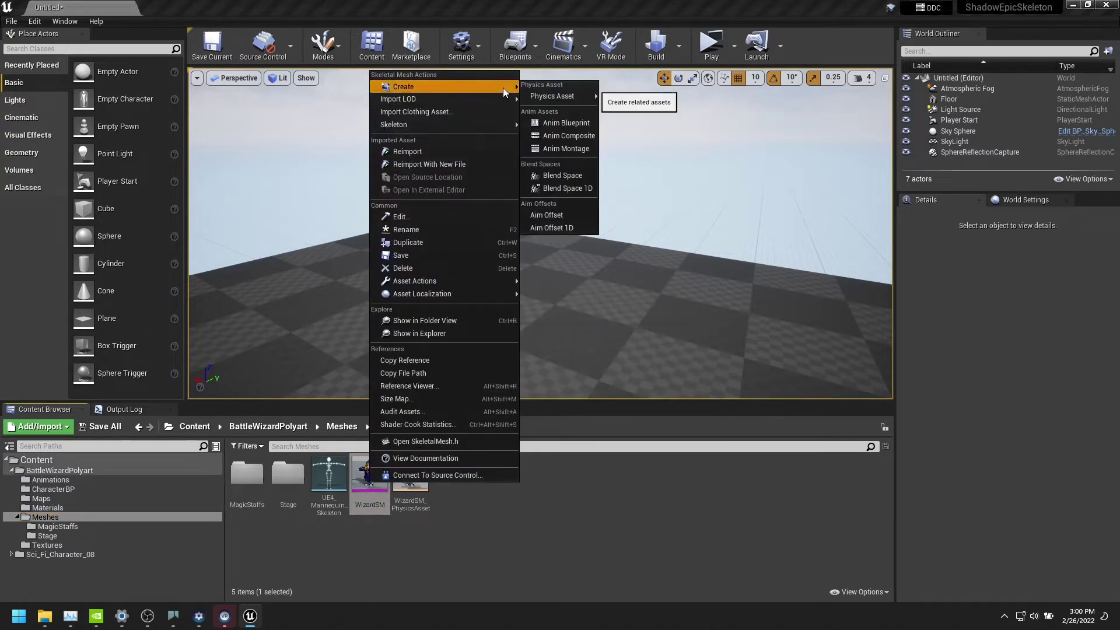
left_click(555, 124)
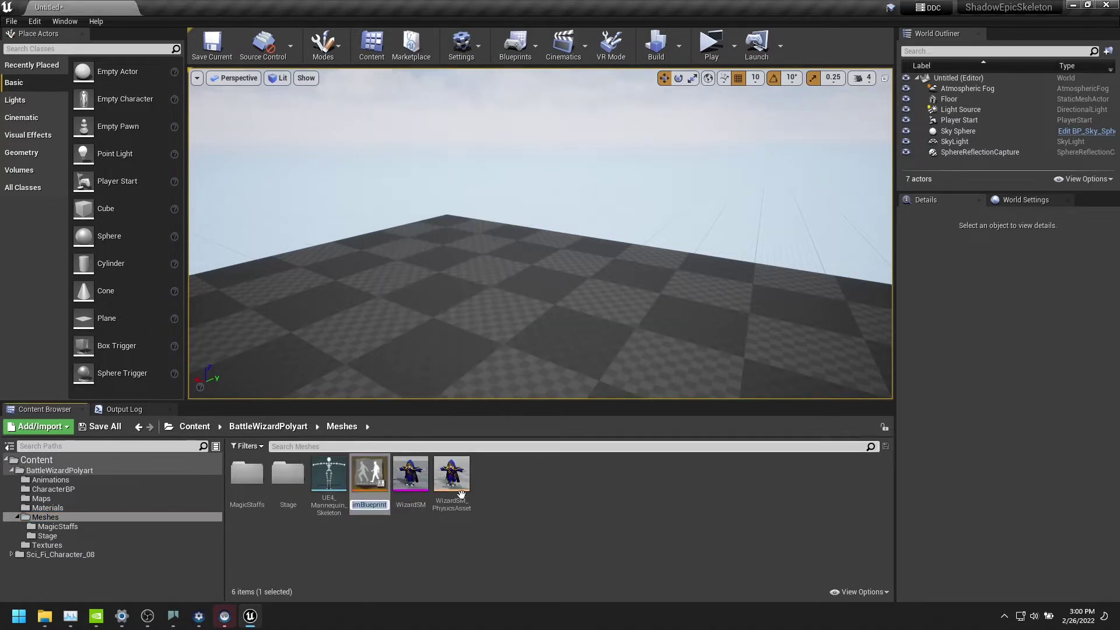
double_click(387, 505)
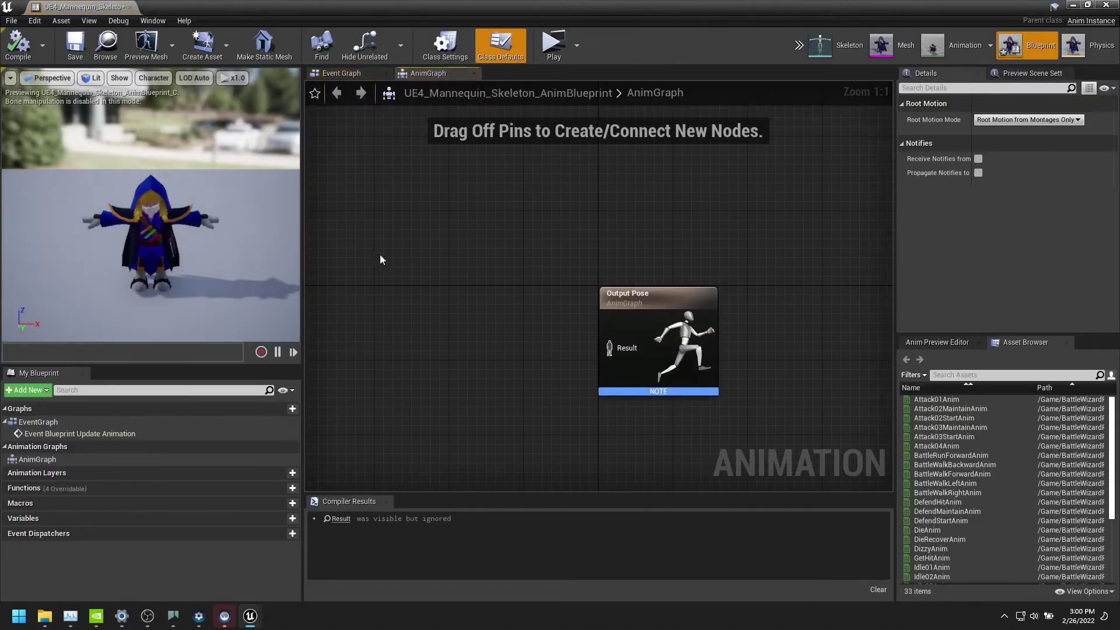
Connect an Apply Shadow Animation node to the wizard's Output Pose and compile
right_click(348, 248)
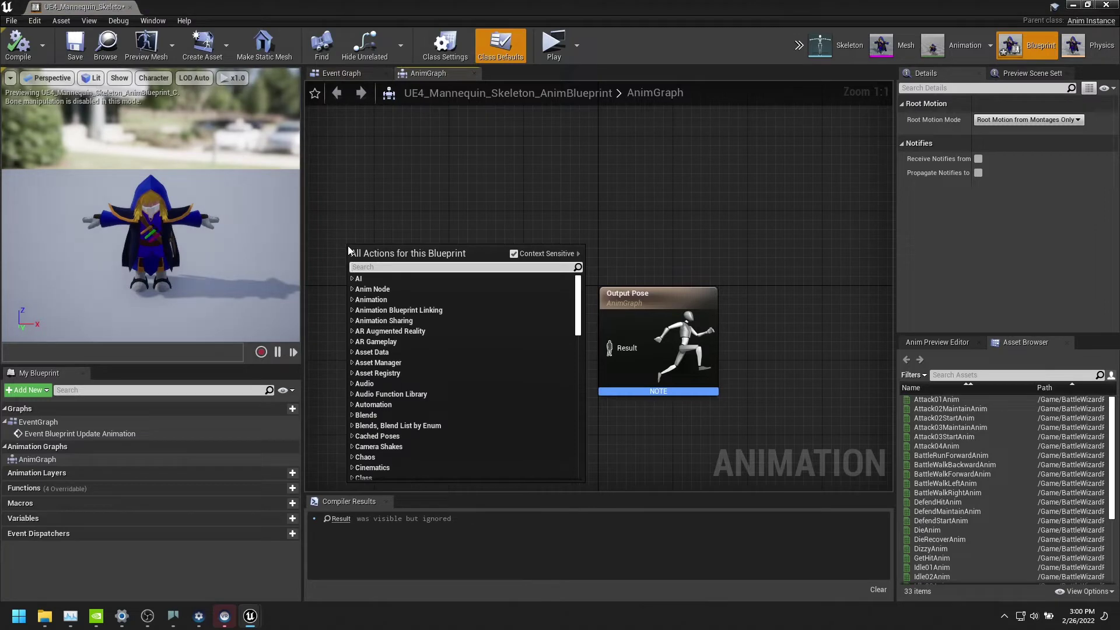
type("shadow")
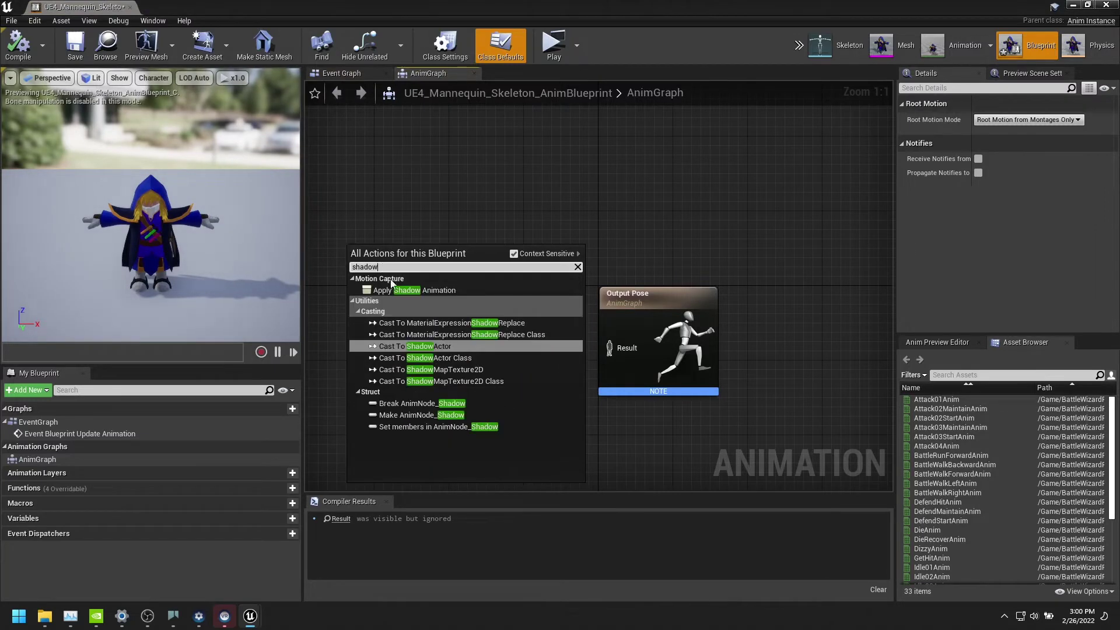
left_click(391, 288)
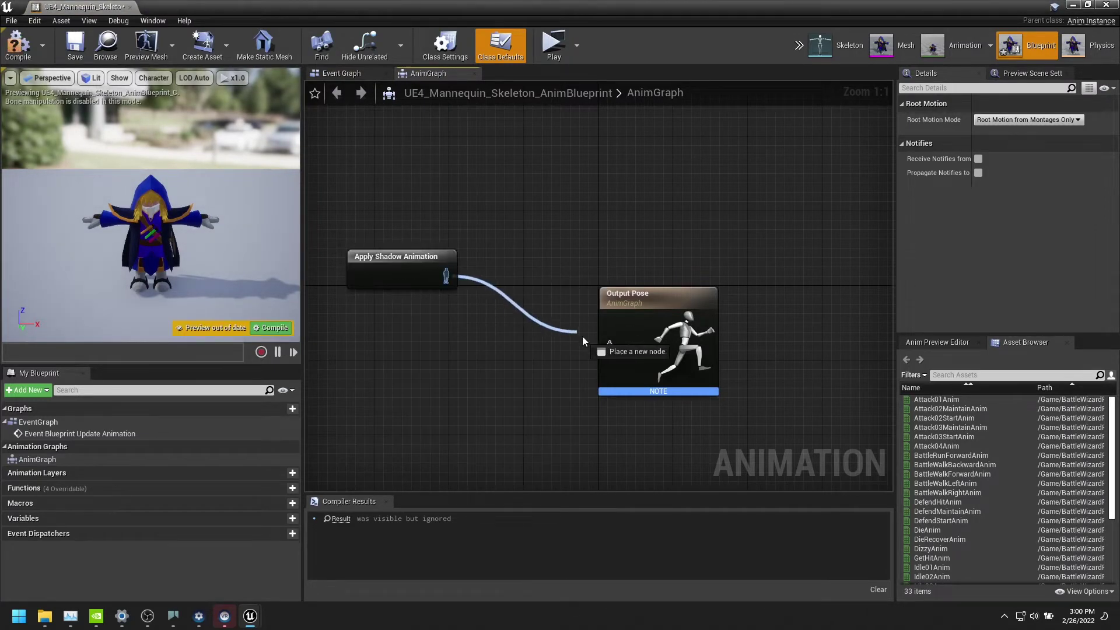
left_click_drag(607, 348, 608, 347)
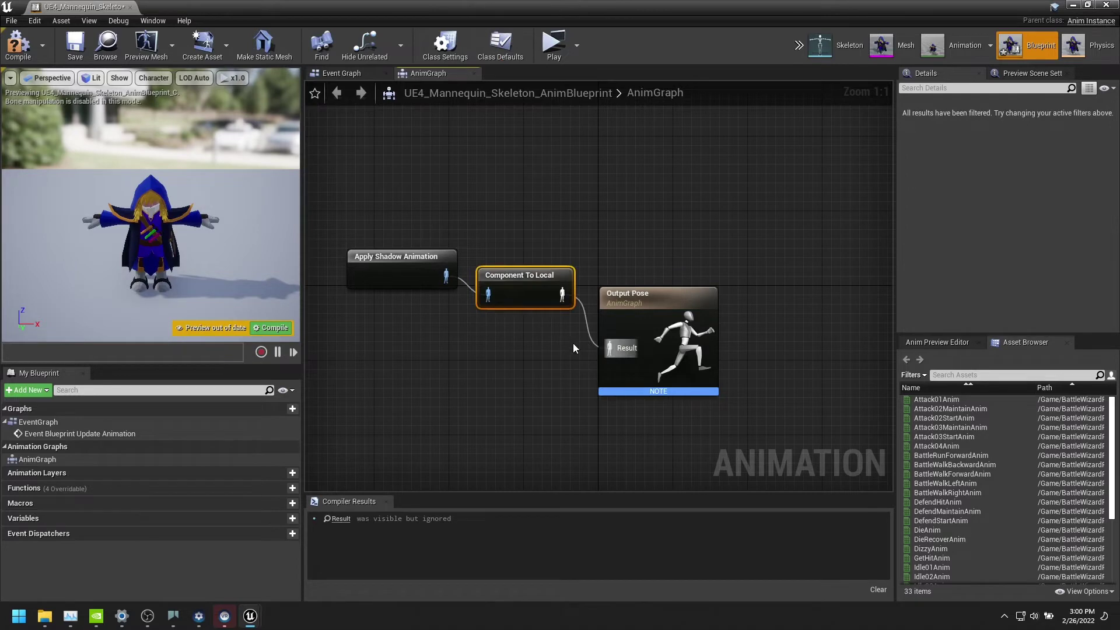
left_click(272, 327)
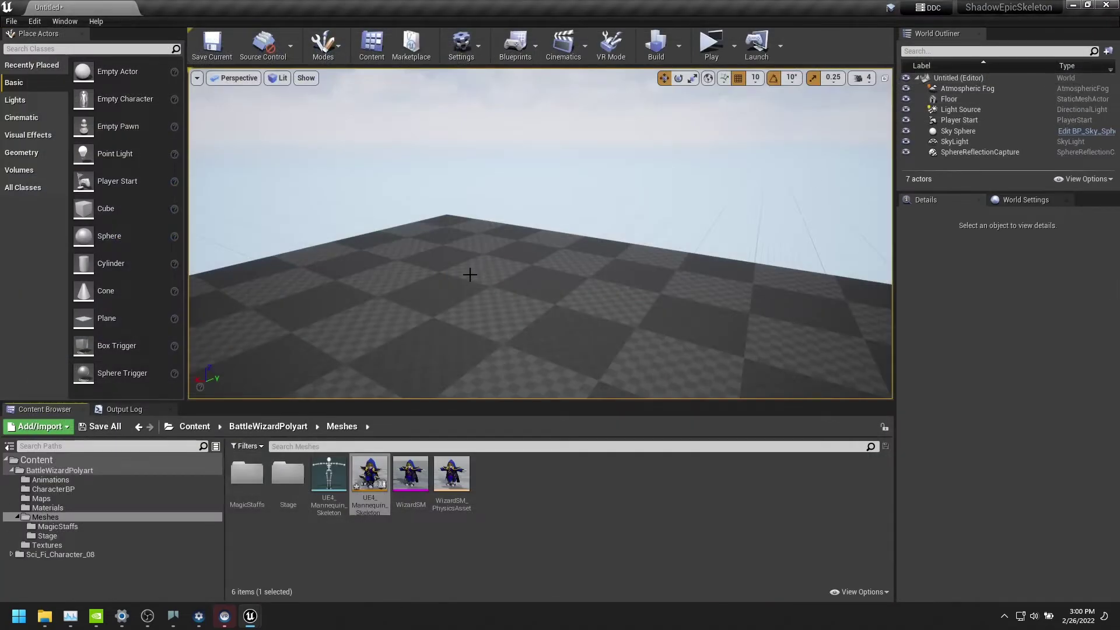
Open the Demo01MP level from Maps, dismissing the save prompt
left_click(470, 274)
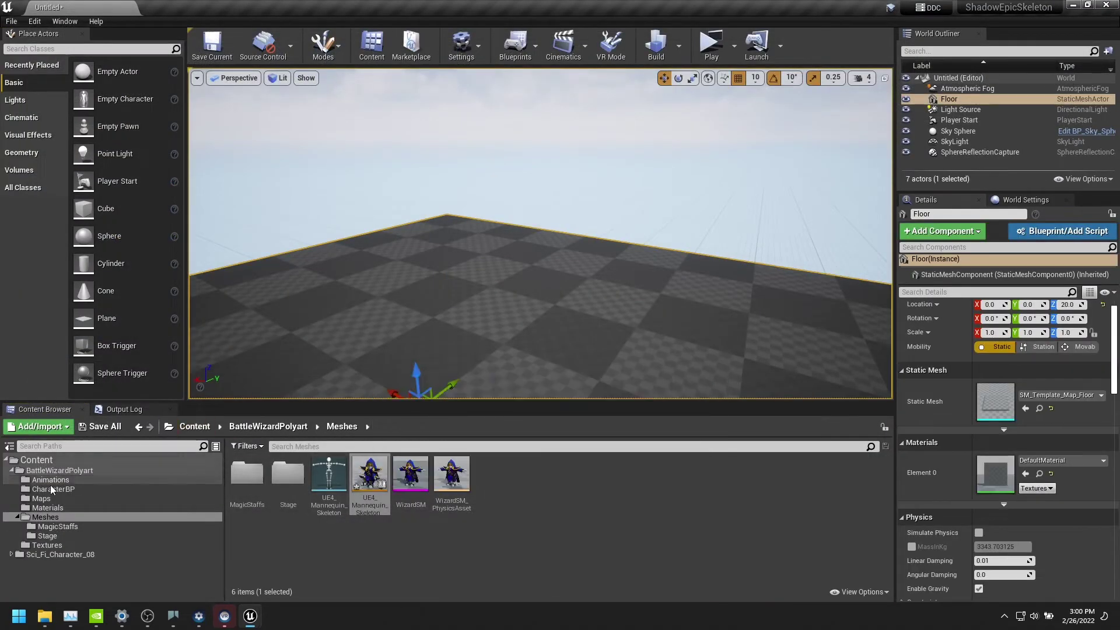
left_click(18, 519)
left_click(27, 500)
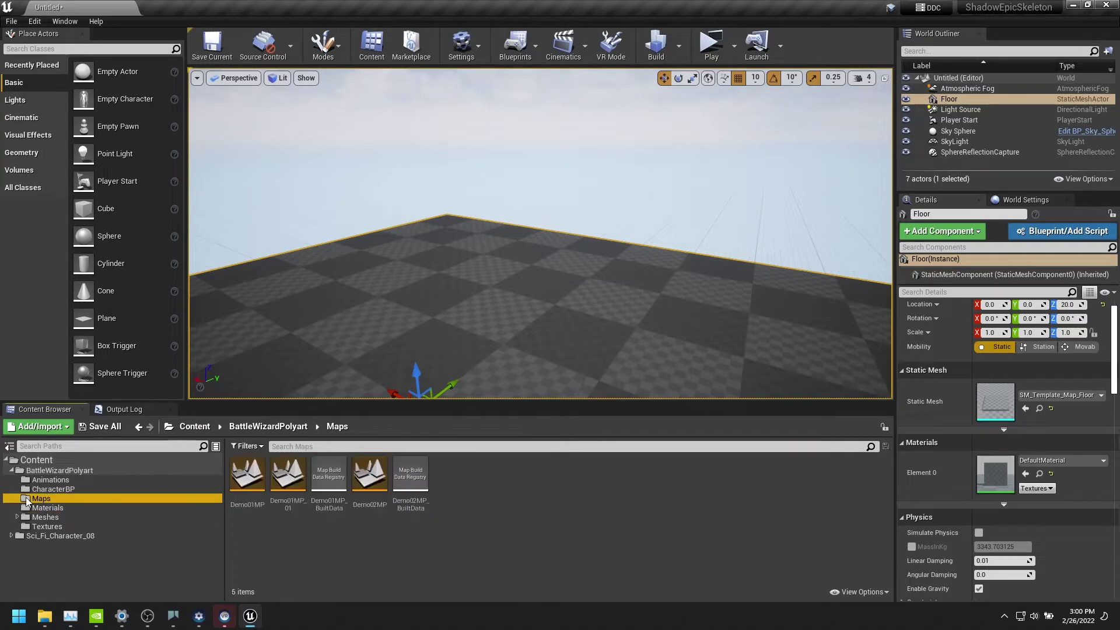
double_click(247, 481)
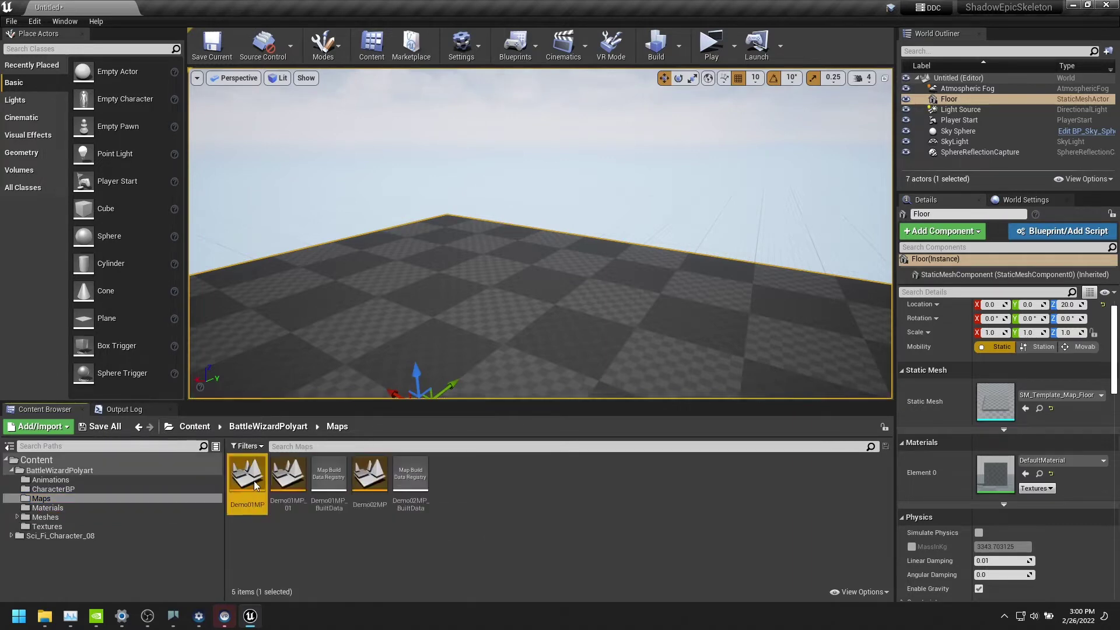
left_click(612, 416)
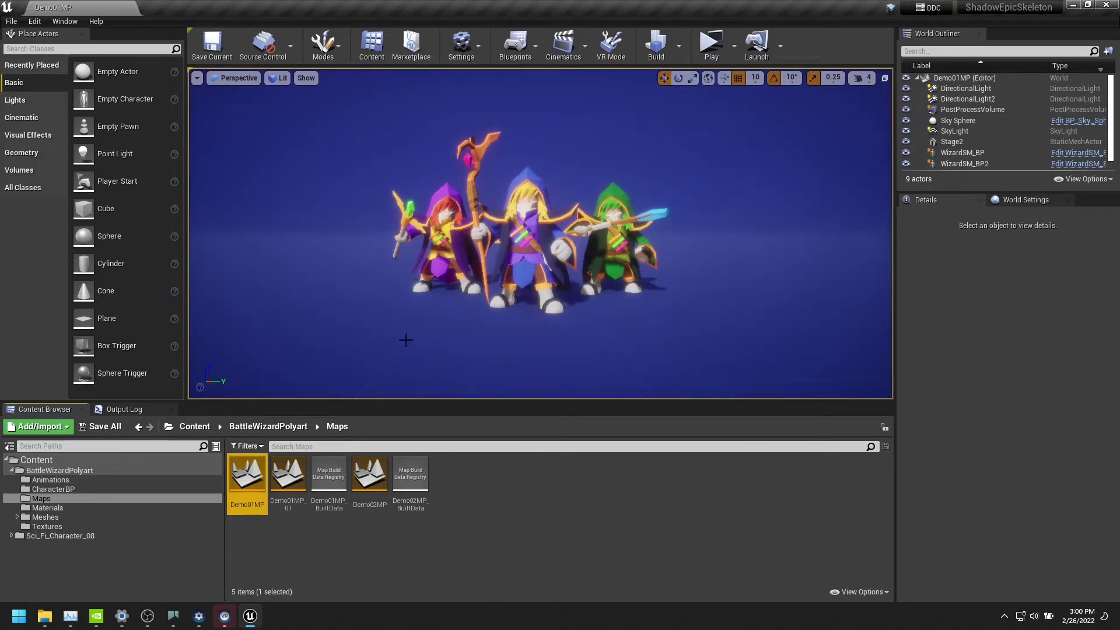
Place the wizard Anim Blueprint right of the three wizards, rotated toward the camera
left_click(35, 517)
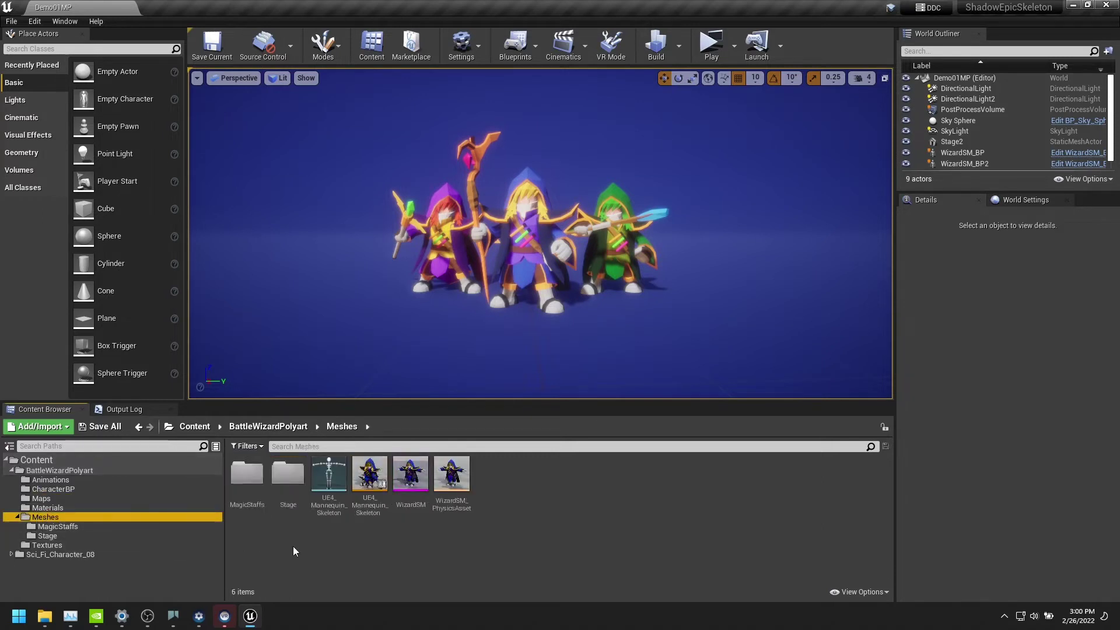
left_click(369, 473)
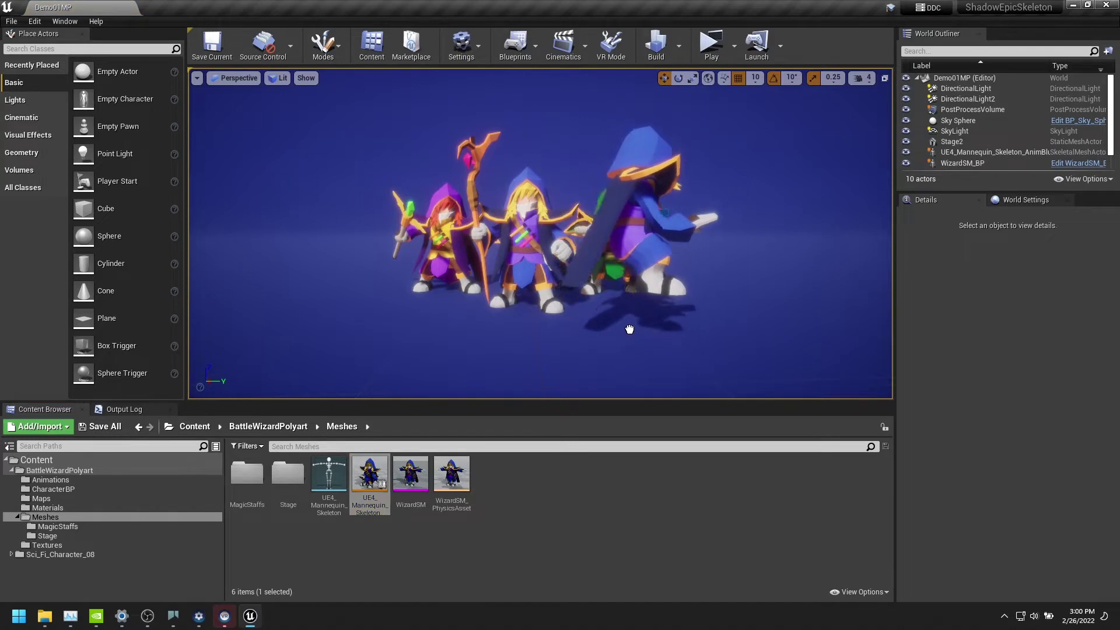
mouse_move(496, 379)
left_mouse_down()
mouse_move(643, 310)
mouse_move(624, 326)
left_mouse_up()
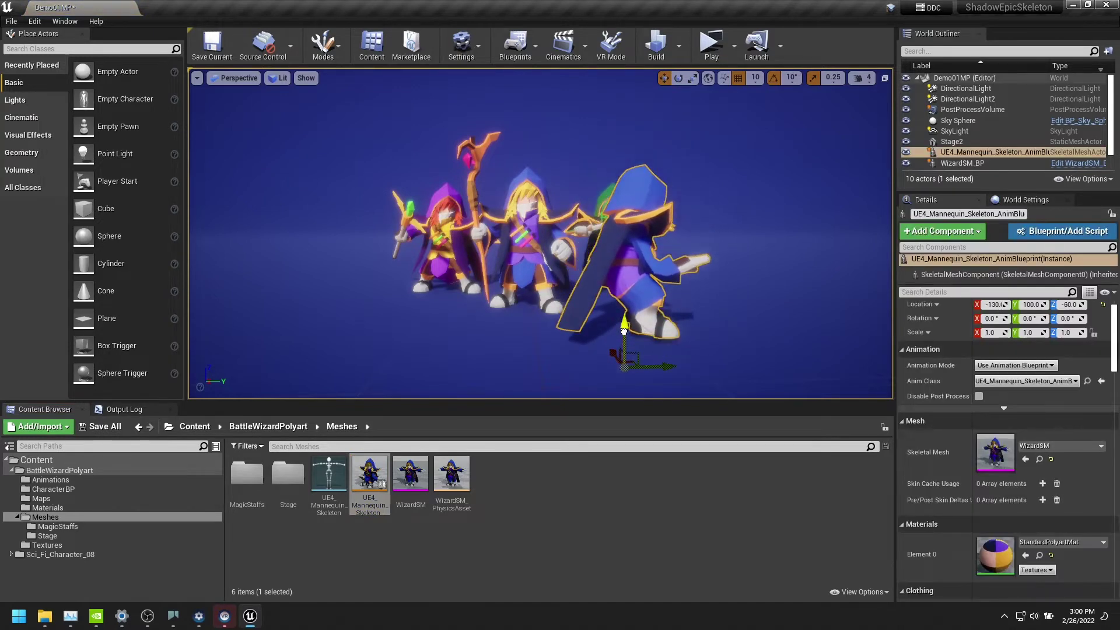
left_click(623, 331)
left_click(632, 296)
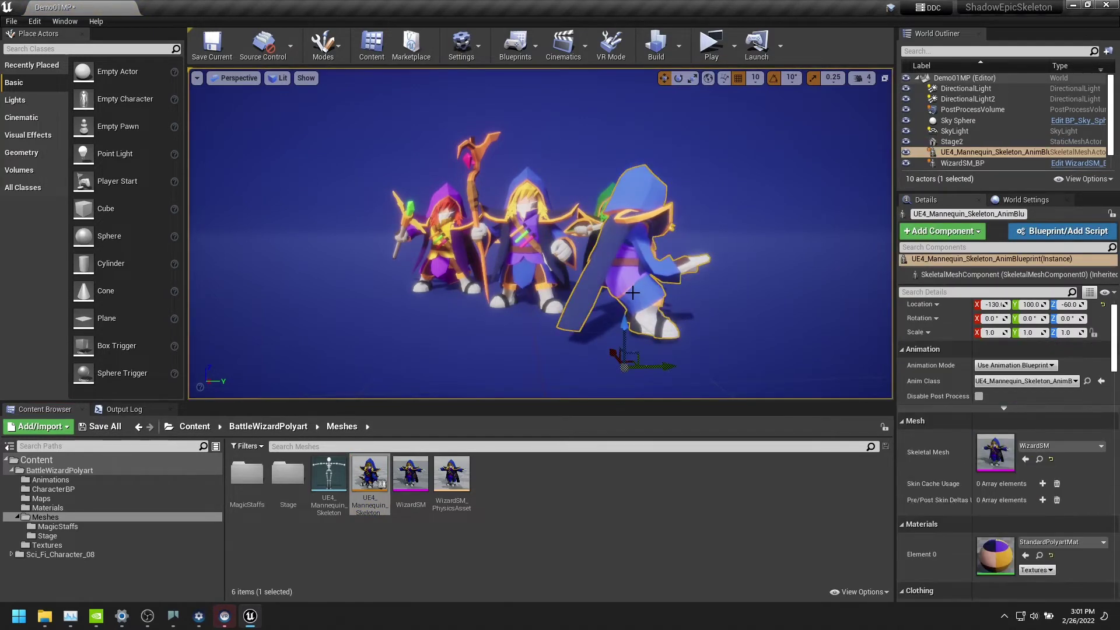
key("e")
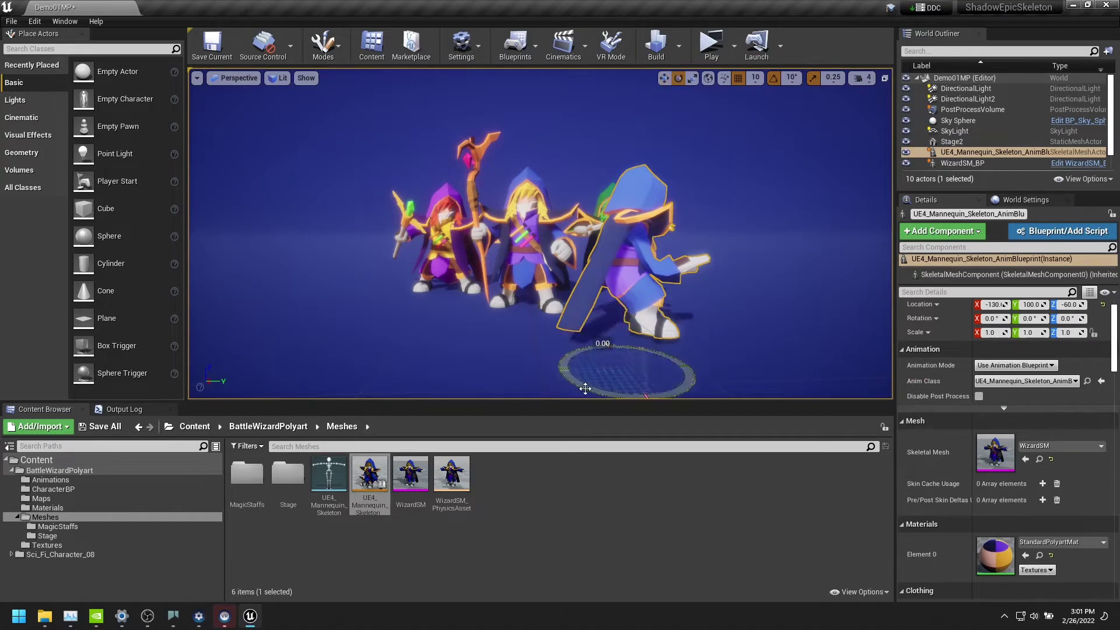
mouse_move(585, 388)
left_mouse_down()
mouse_move(609, 391)
mouse_move(561, 361)
left_mouse_up()
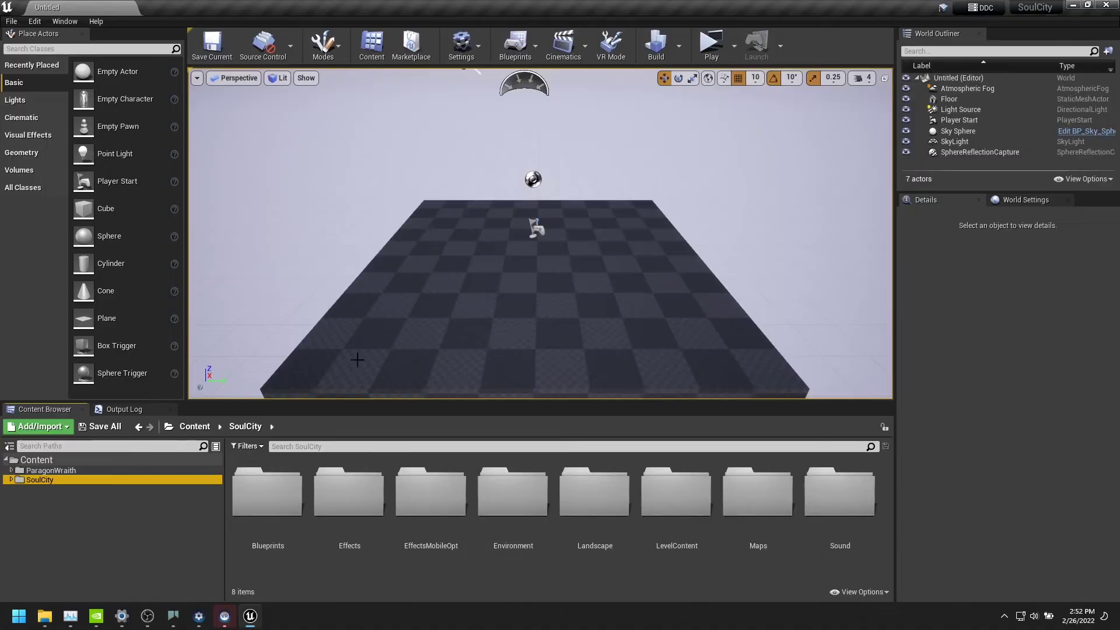
Create an Anim Blueprint from the Wraith mesh in ParagonWraith Heroes/Wraith/Meshes
left_click(70, 472)
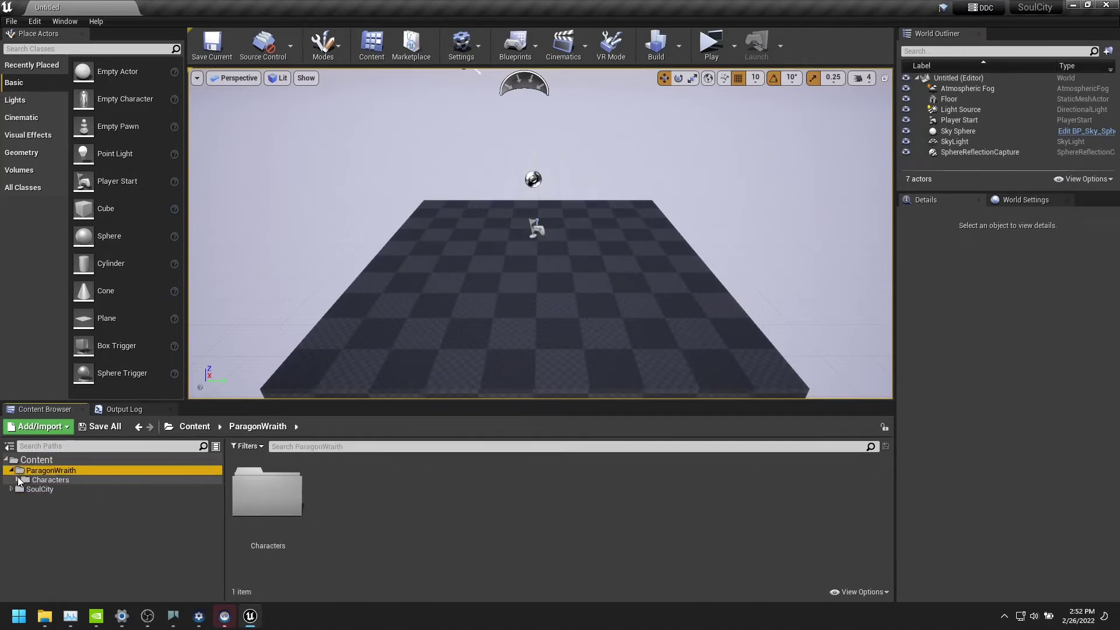
left_click(24, 496)
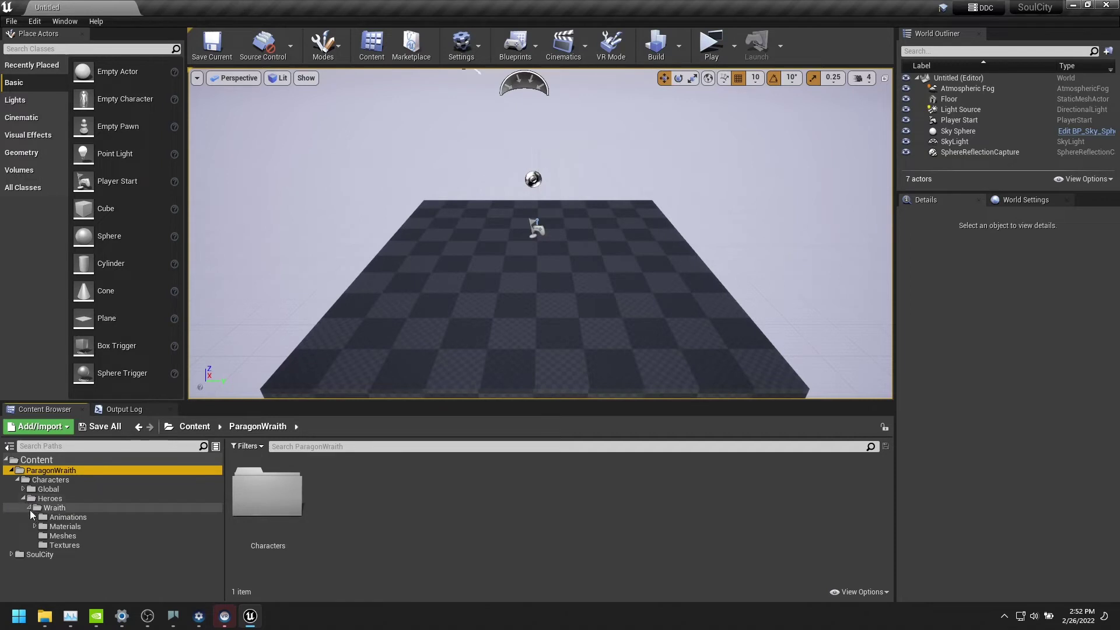
left_click(47, 534)
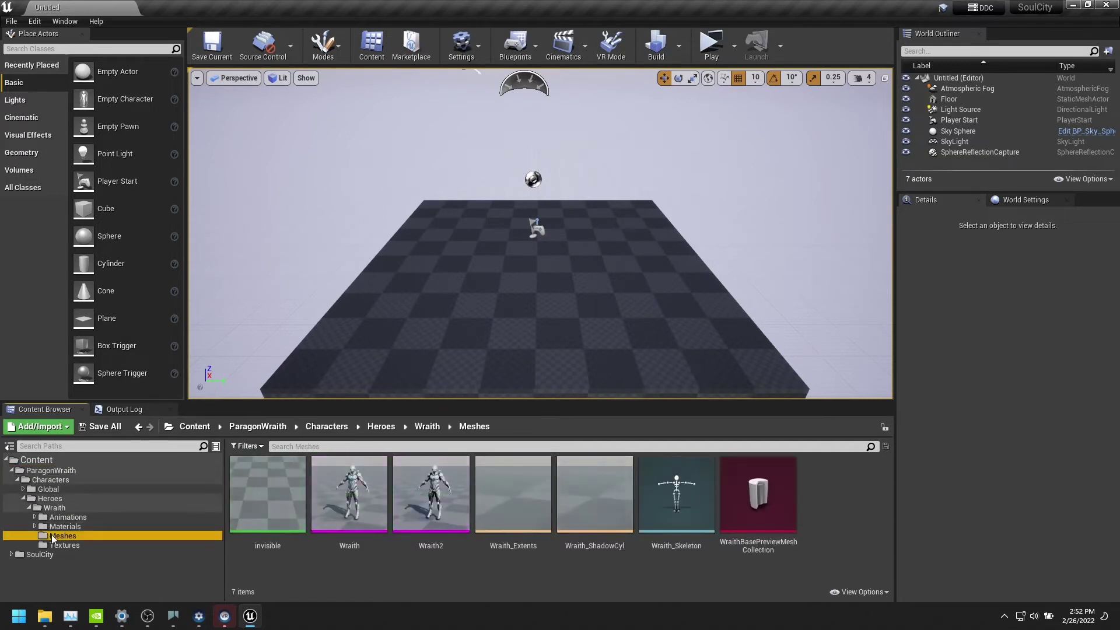
left_click(344, 502)
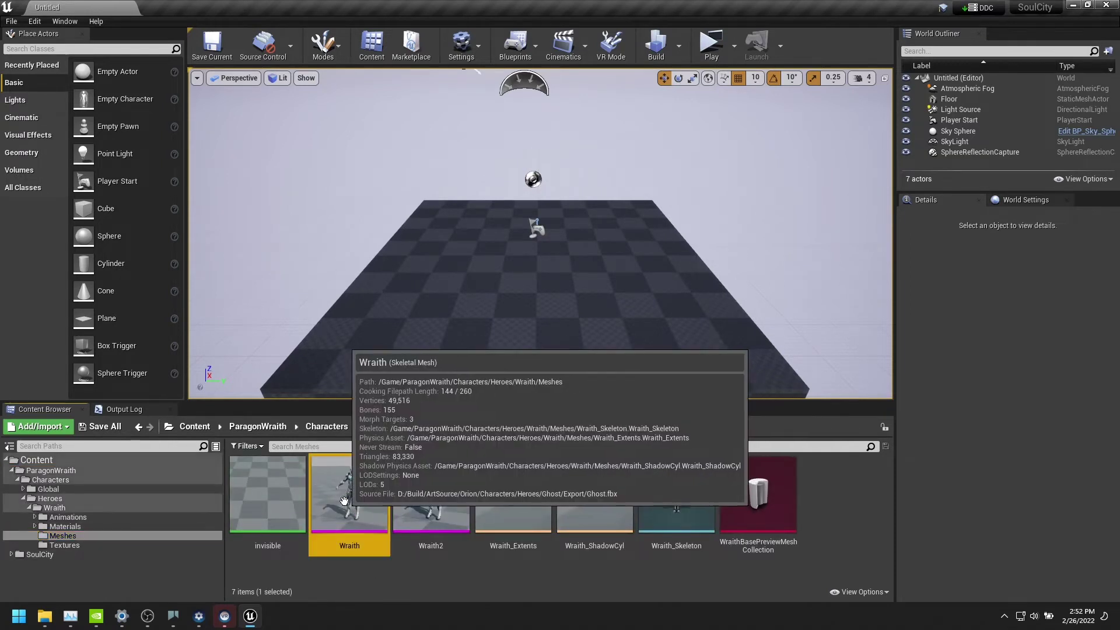
right_click(344, 501)
mouse_move(379, 105)
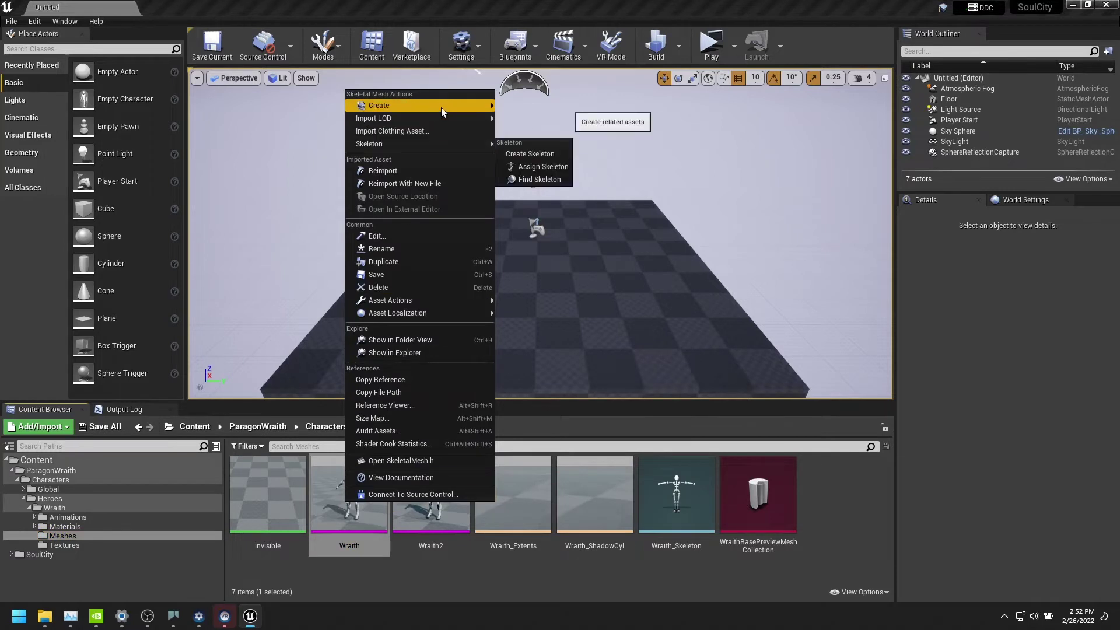
left_click(536, 141)
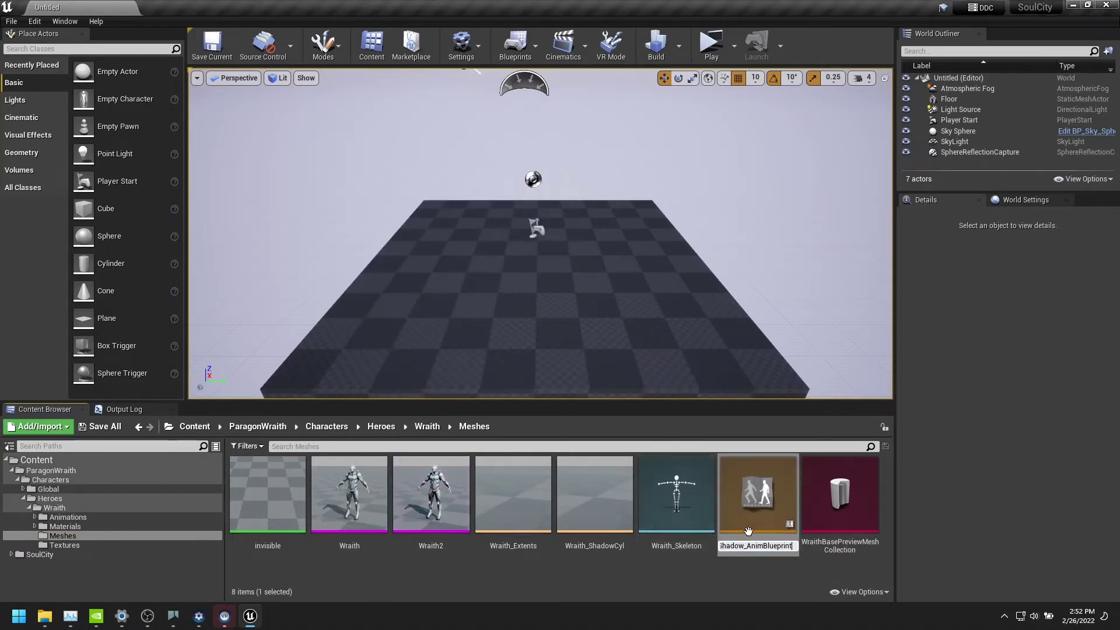
key("Return")
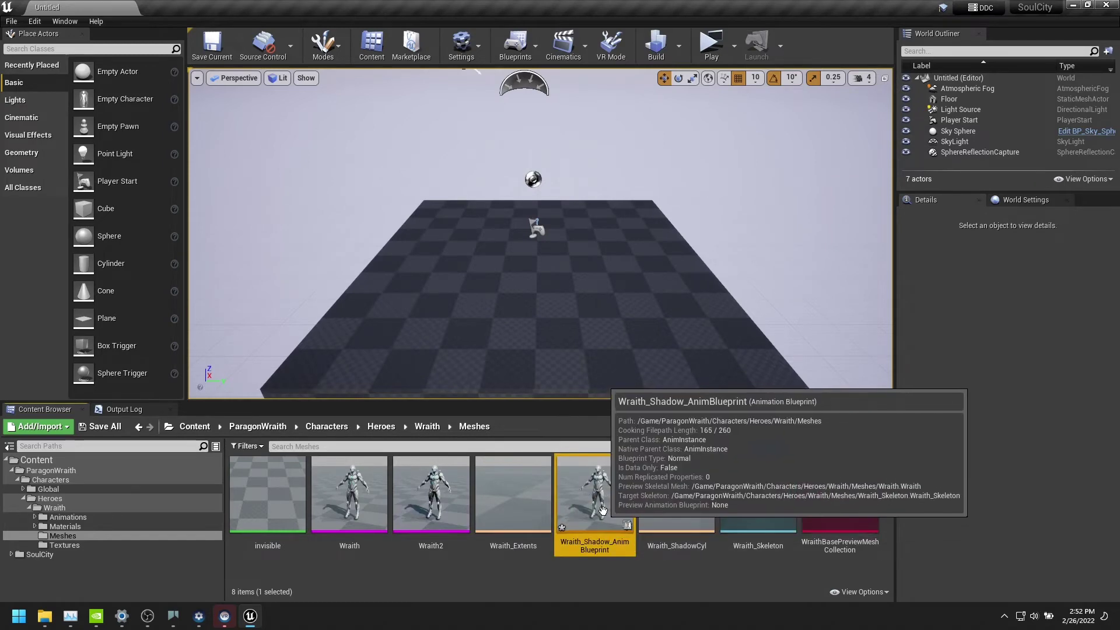
In Wraith_Shadow_AnimBlueprint's AnimGraph, feed Apply Shadow Animation into Output Pose and compile
double_click(603, 510)
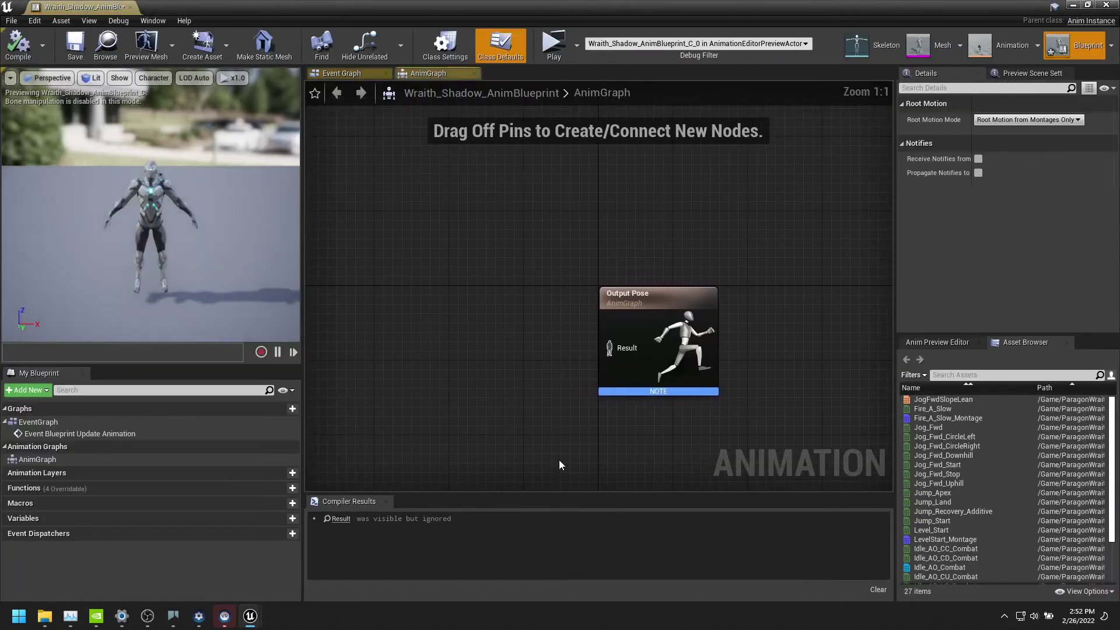
right_click(353, 279)
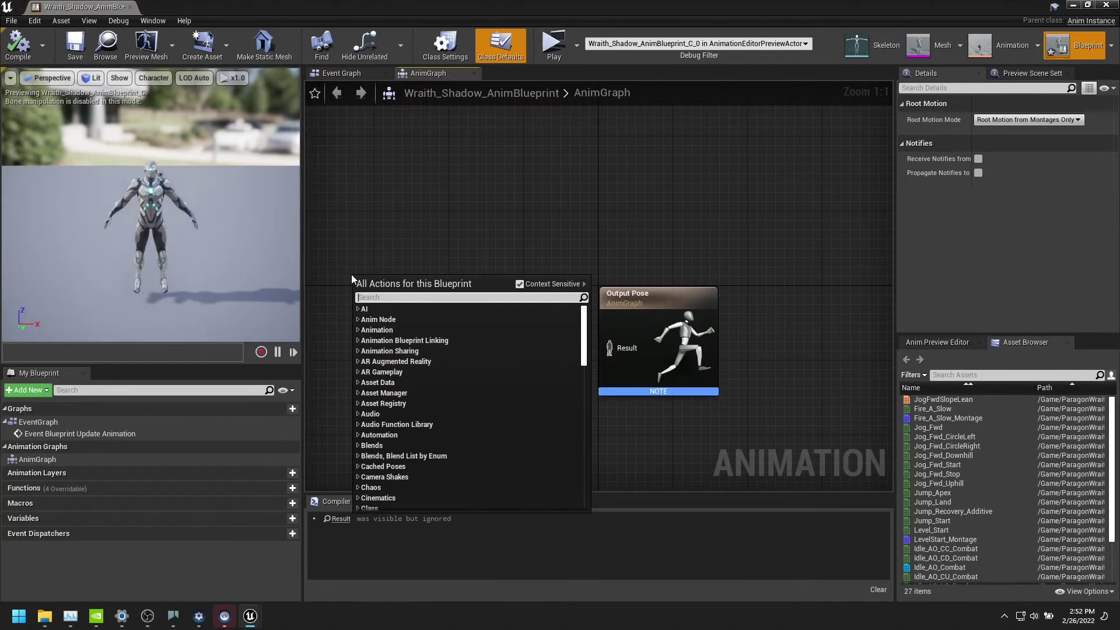
type("shadow")
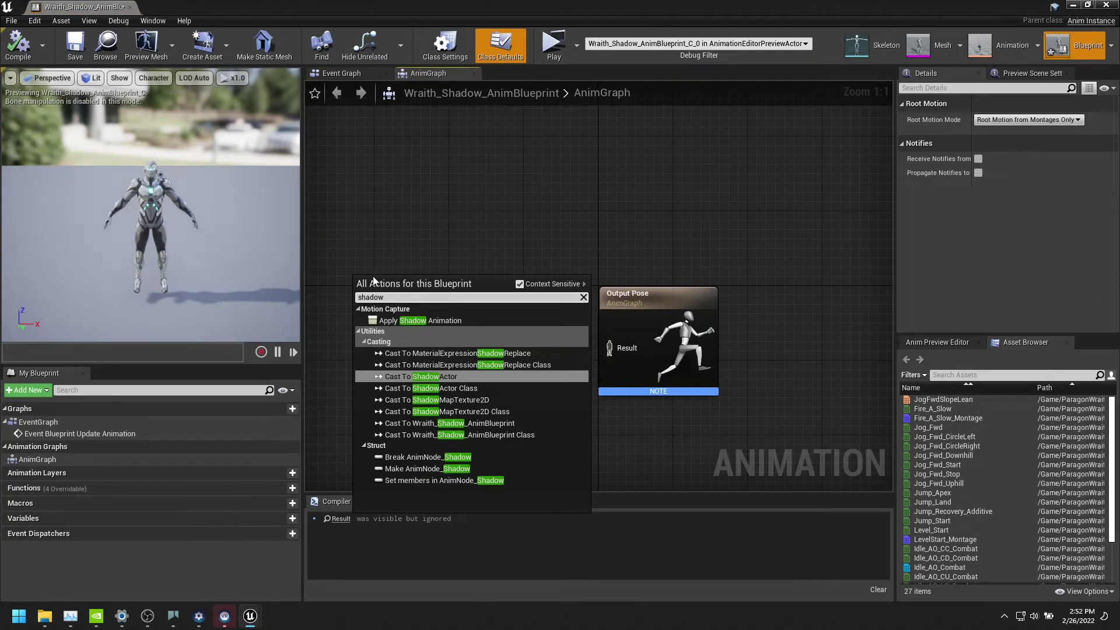
left_click(411, 320)
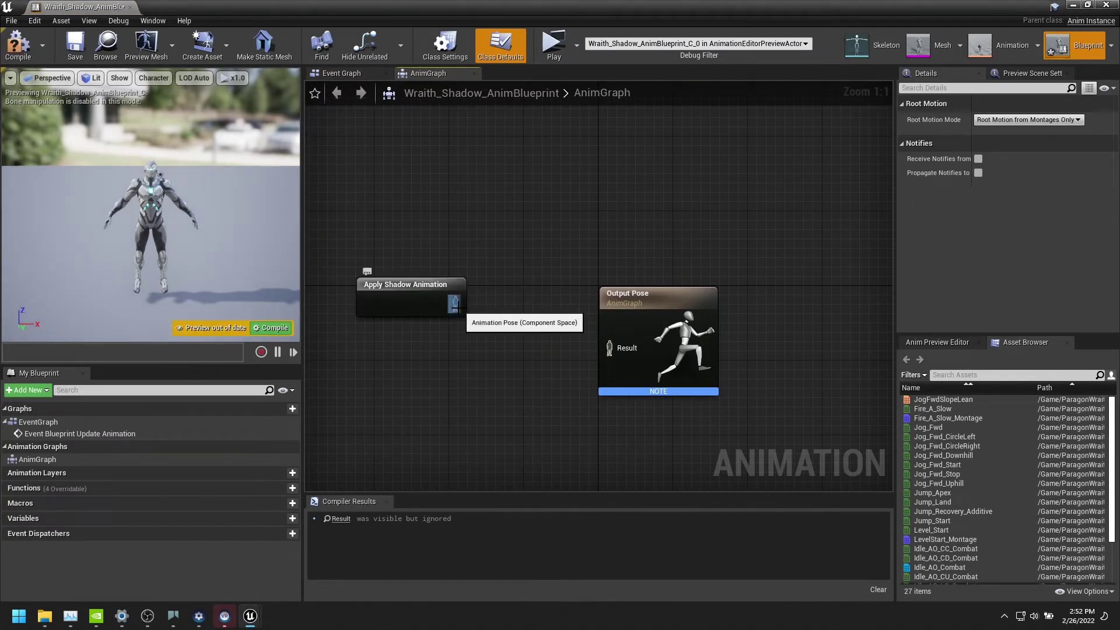
left_click_drag(602, 367, 609, 348)
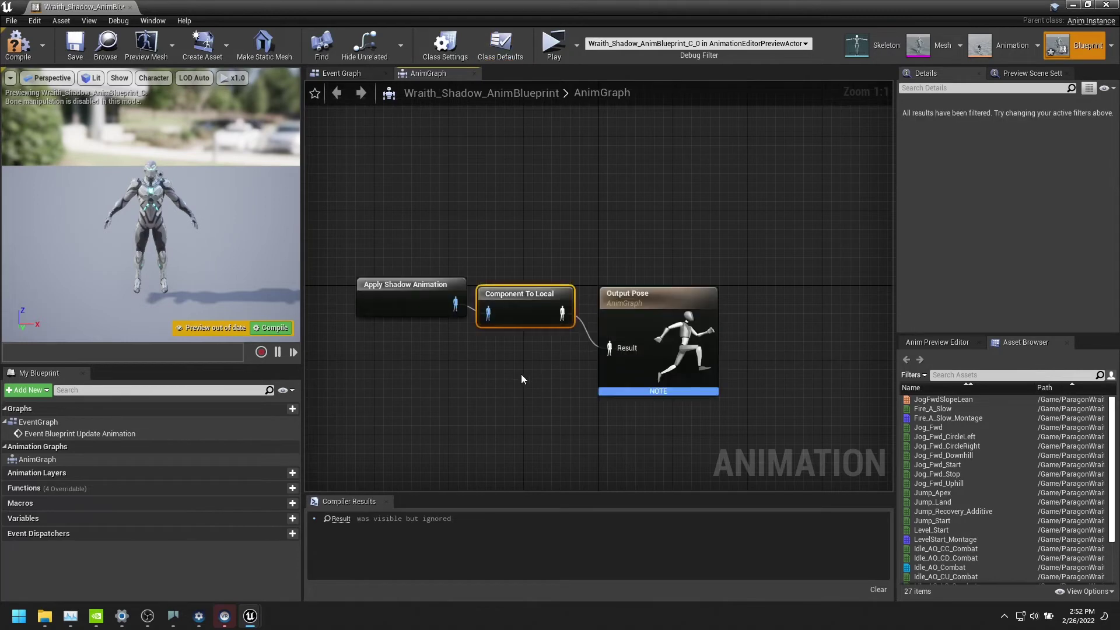
left_click(284, 332)
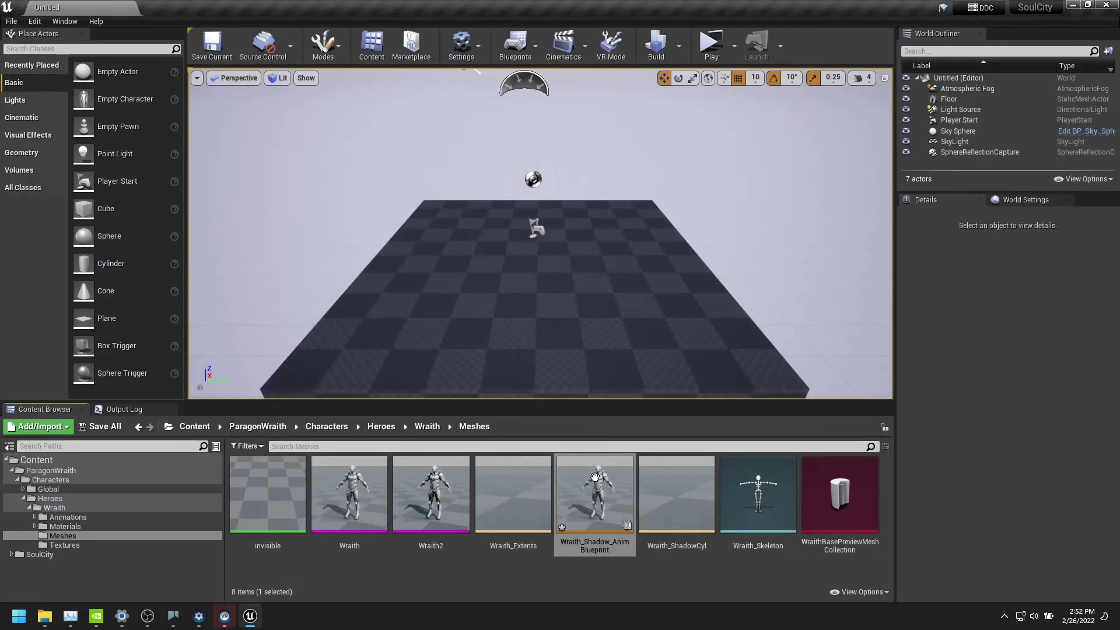
Open the LV_Soul_Slum level from SoulCity > Maps, saving the new blueprint first
left_click(15, 474)
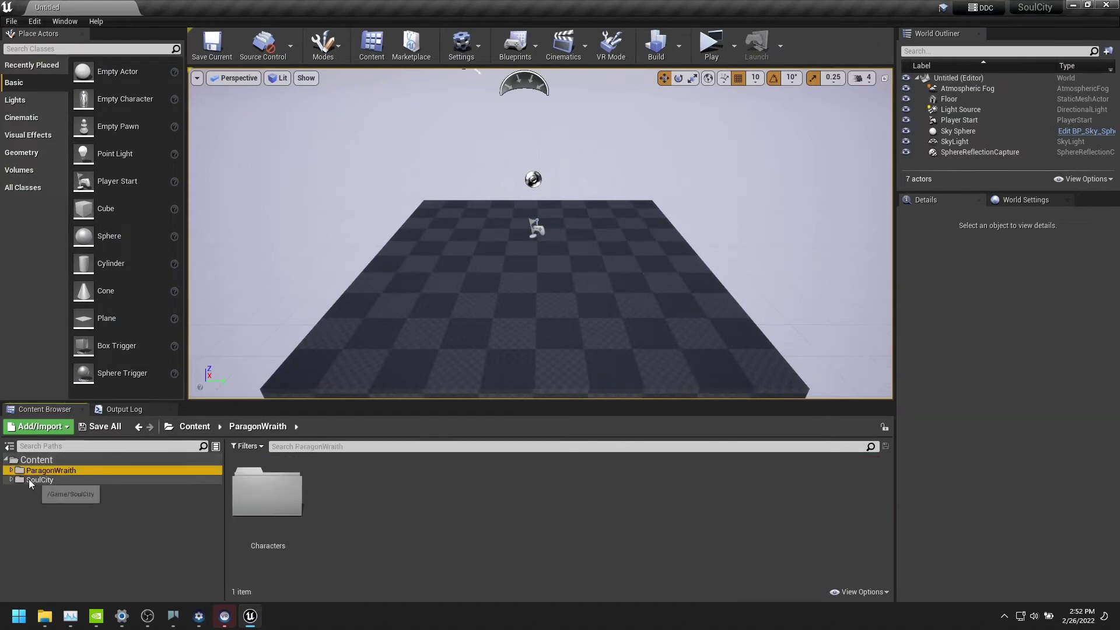
left_click(35, 479)
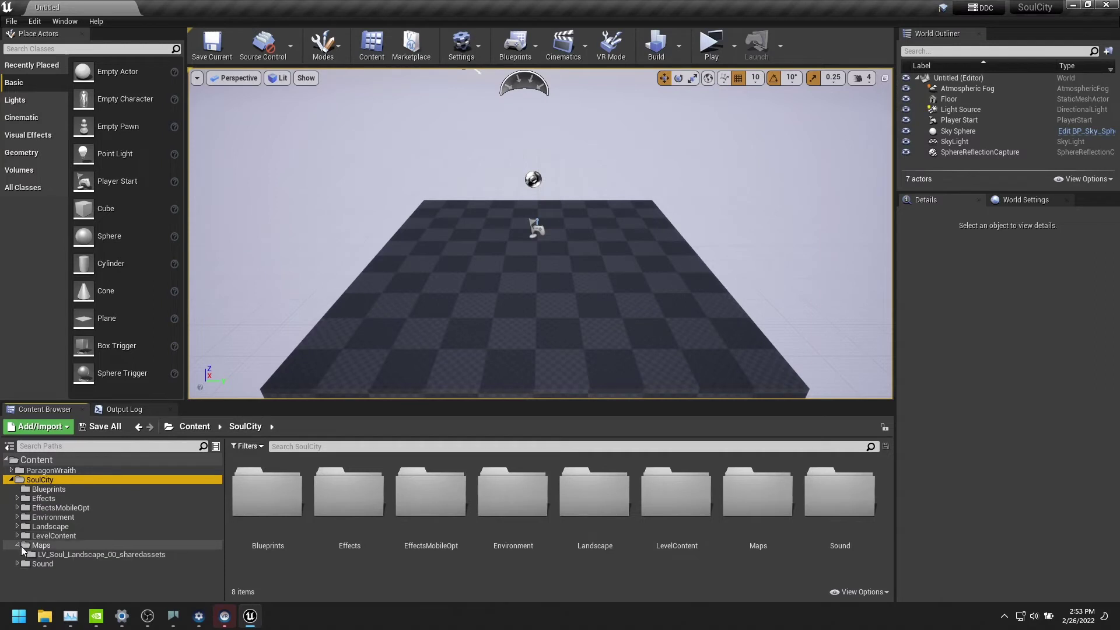
left_click(31, 555)
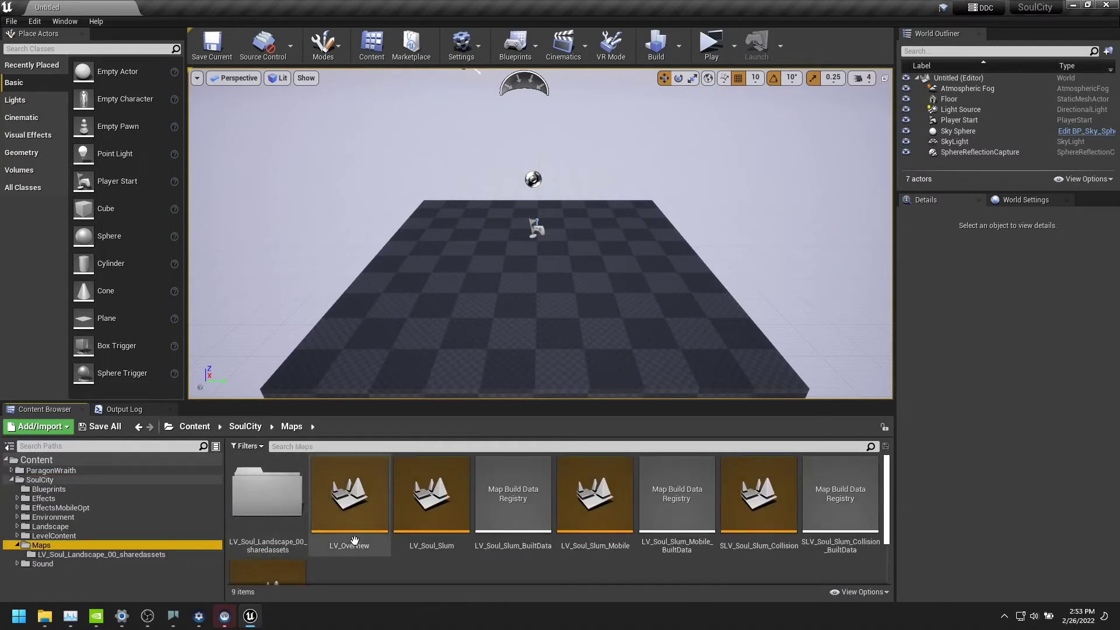
left_click(433, 503)
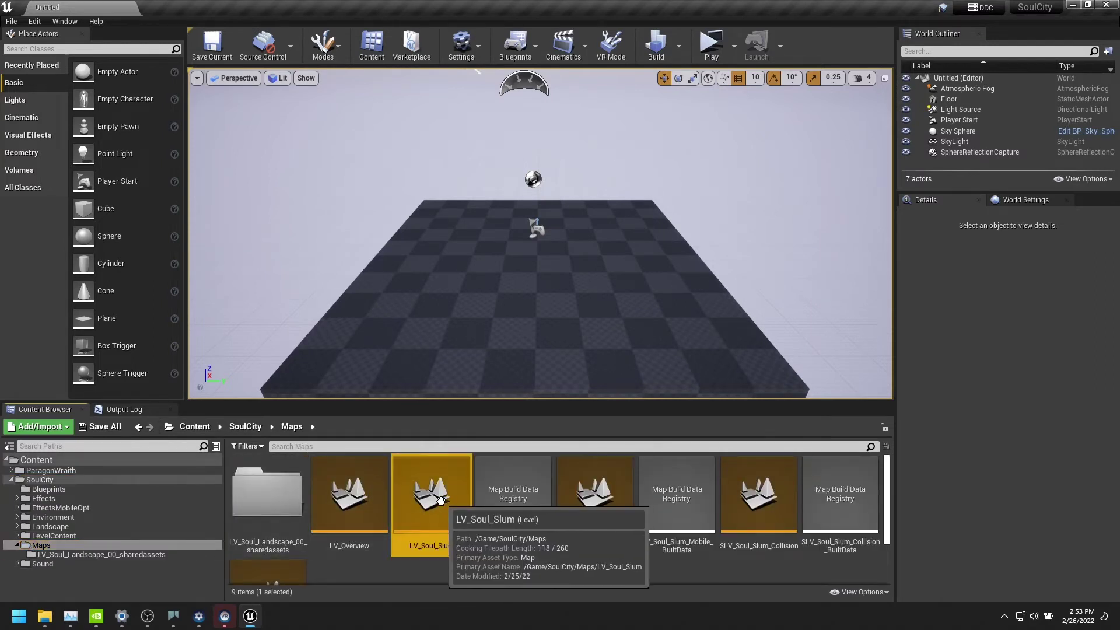
double_click(440, 500)
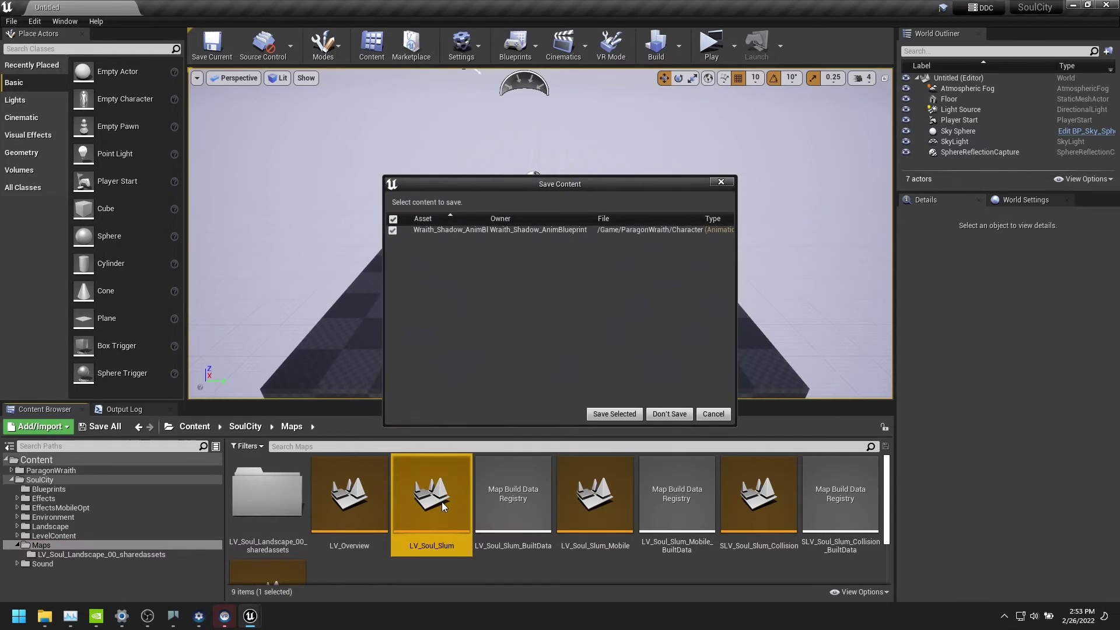
left_click(616, 414)
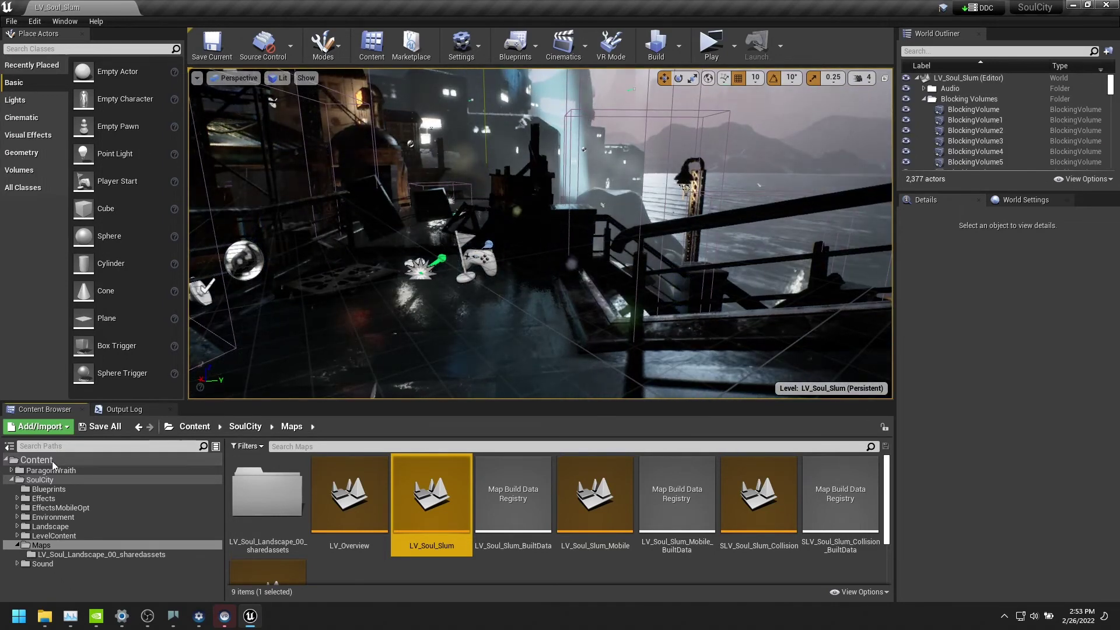
Place Wraith_Shadow_AnimBlueprint from ParagonWraith > Meshes onto the slum walkway
left_click(10, 472)
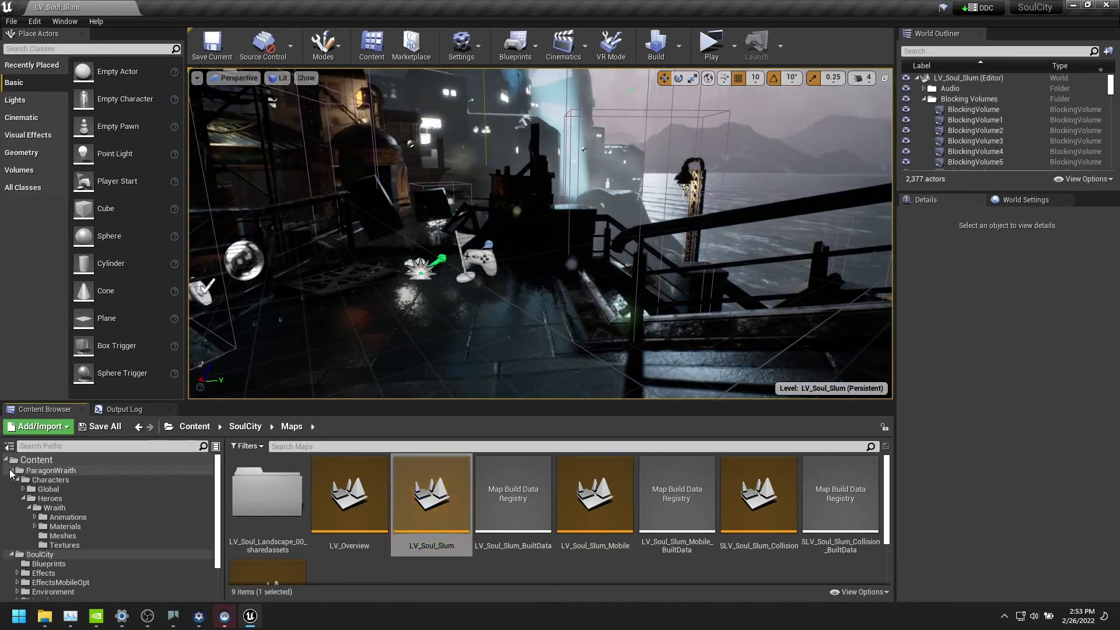
left_click(62, 536)
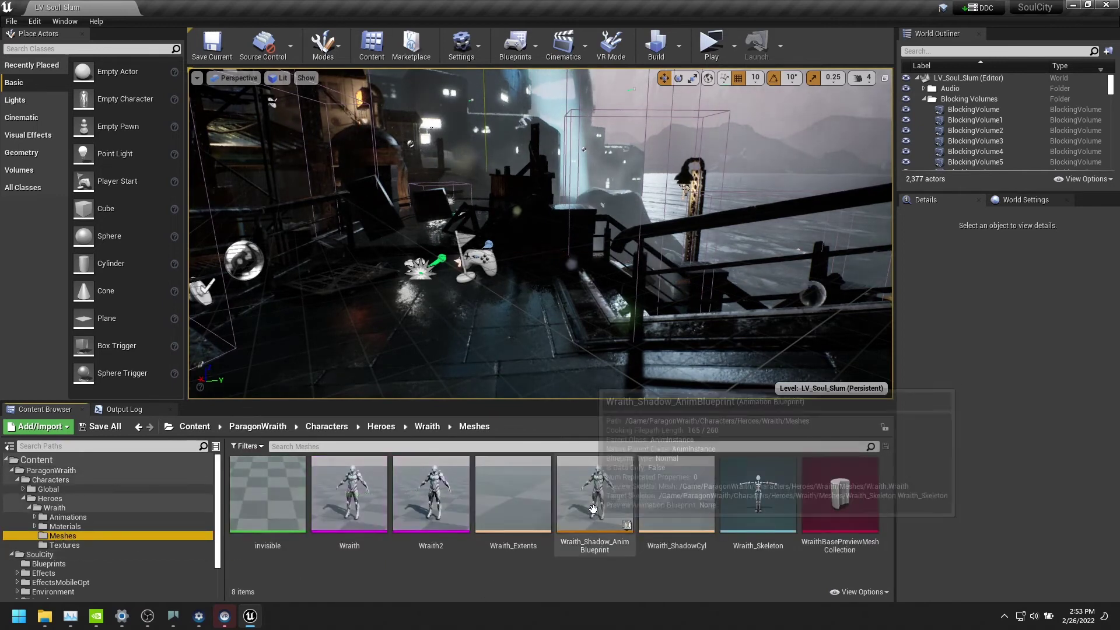
left_click(596, 494)
mouse_move(595, 495)
left_mouse_down()
mouse_move(538, 325)
mouse_move(506, 276)
left_mouse_up()
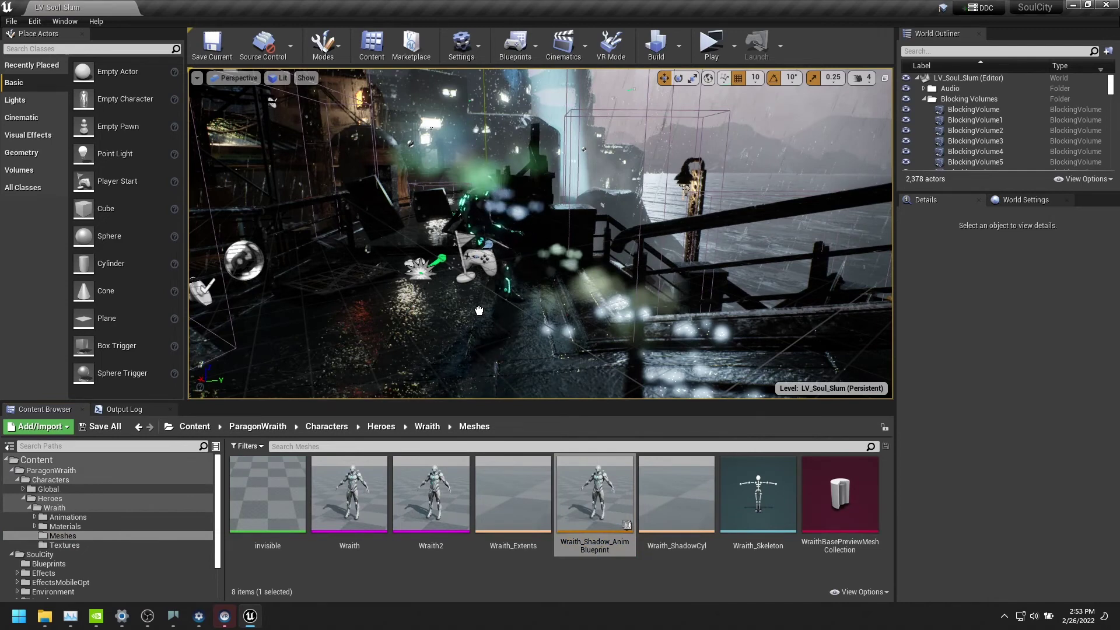
Rotate the placed Wraith about 140° around Z to face the camera
left_click(479, 311)
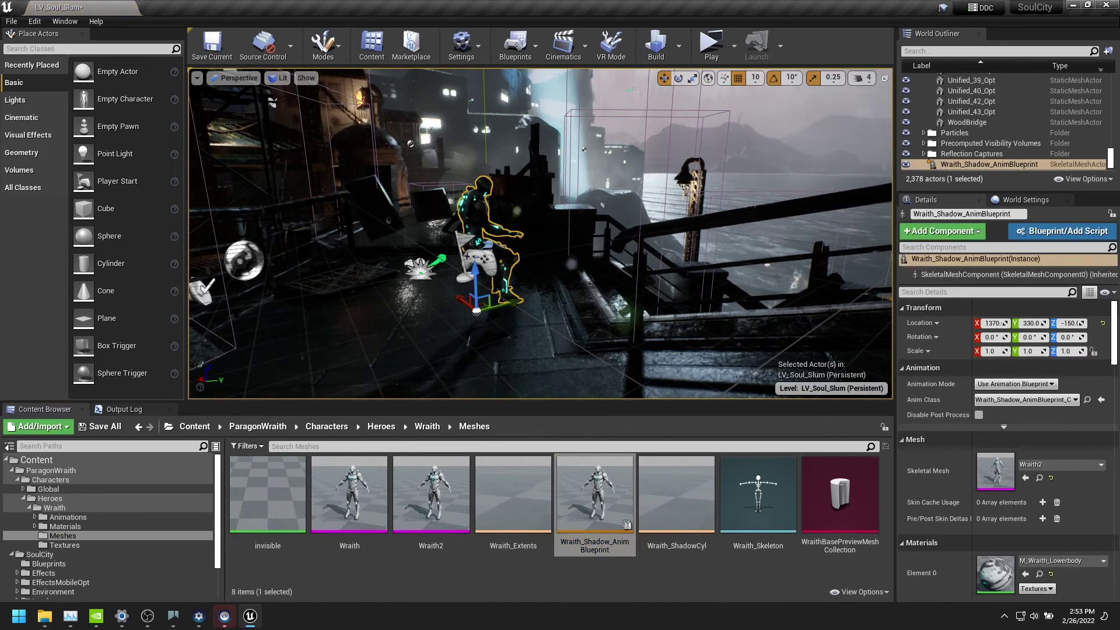
key("e")
mouse_move(491, 338)
left_mouse_down()
mouse_move(506, 333)
mouse_move(478, 324)
left_mouse_up()
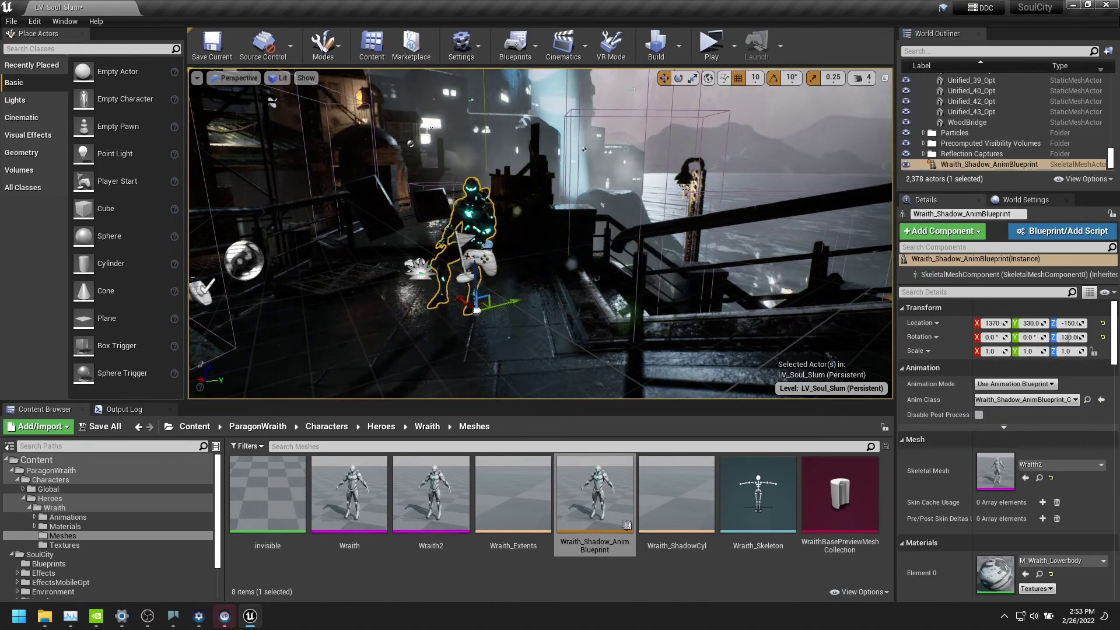
left_click_drag(540, 233, 718, 234, "alt")
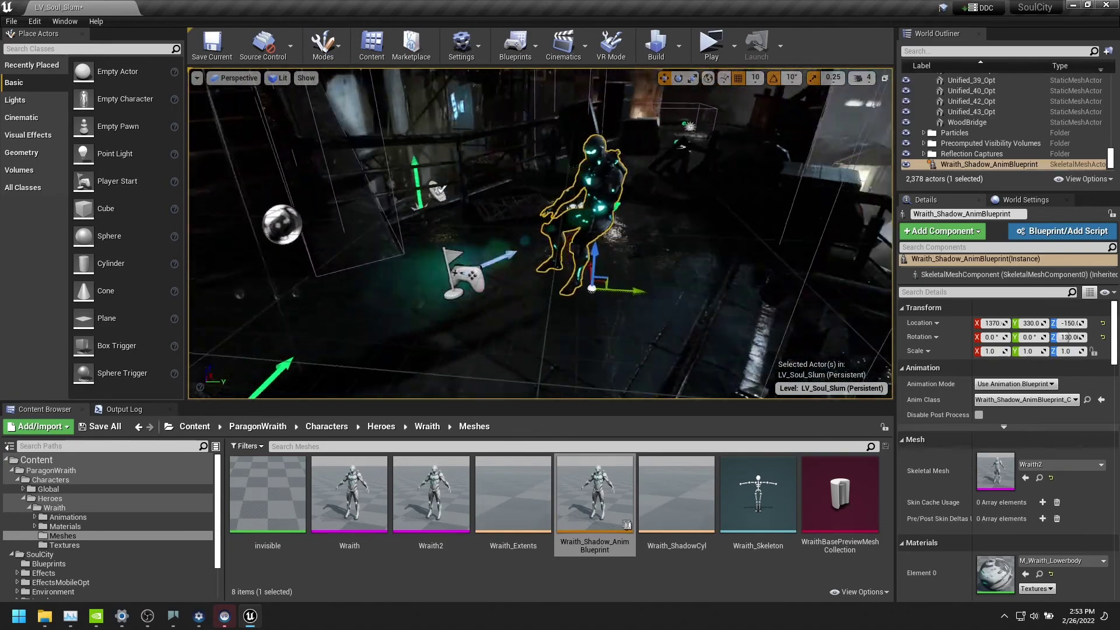
left_click_drag(719, 233, 824, 234, "alt")
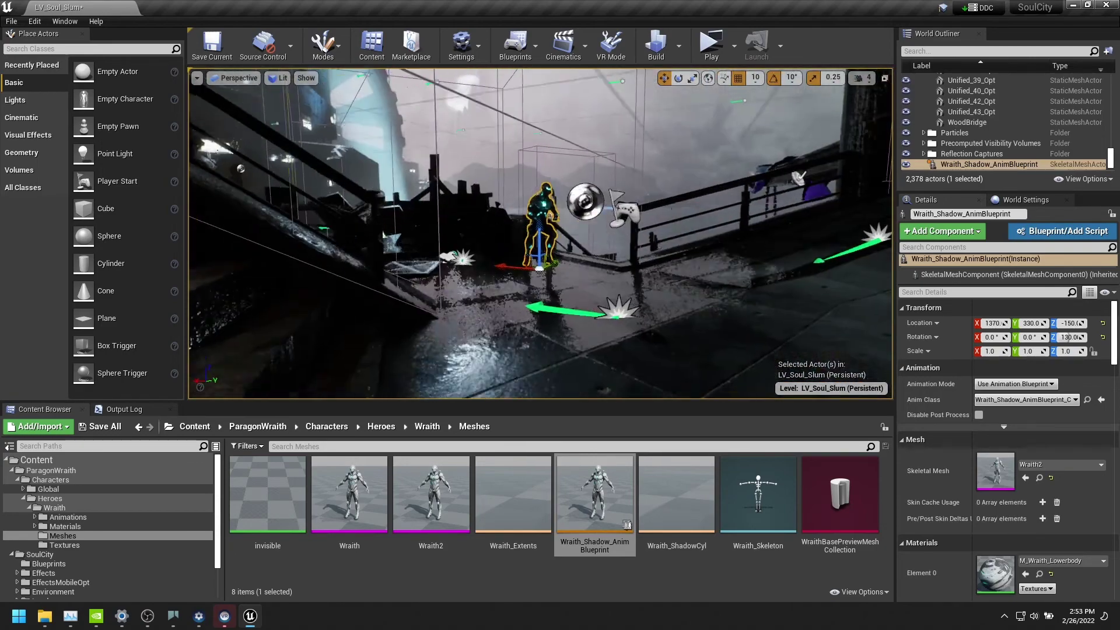
left_click_drag(824, 234, 534, 216, "alt")
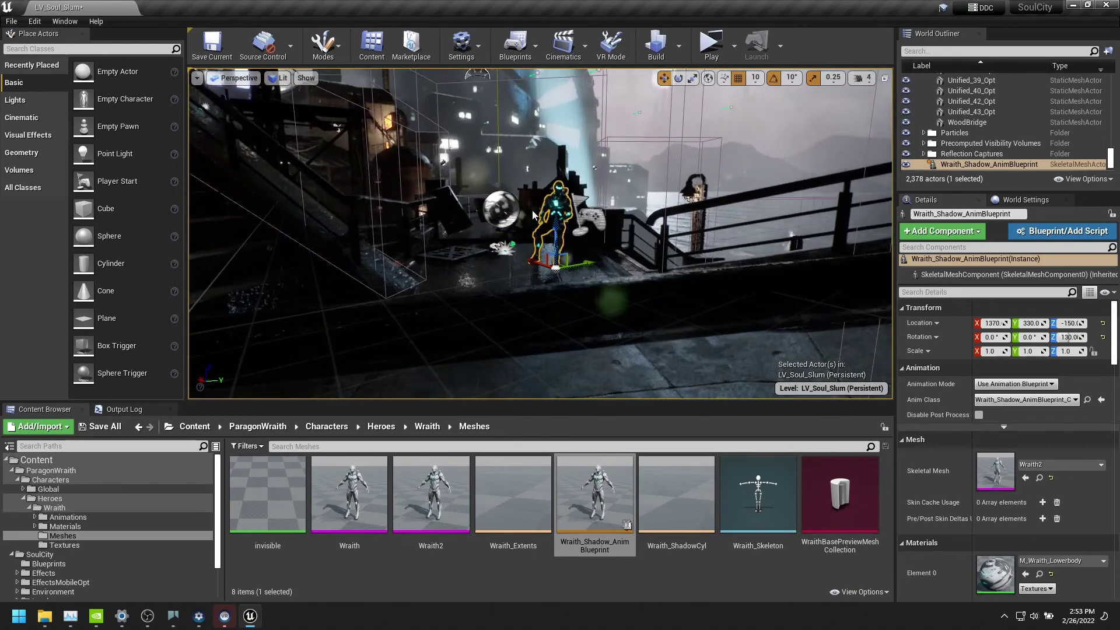